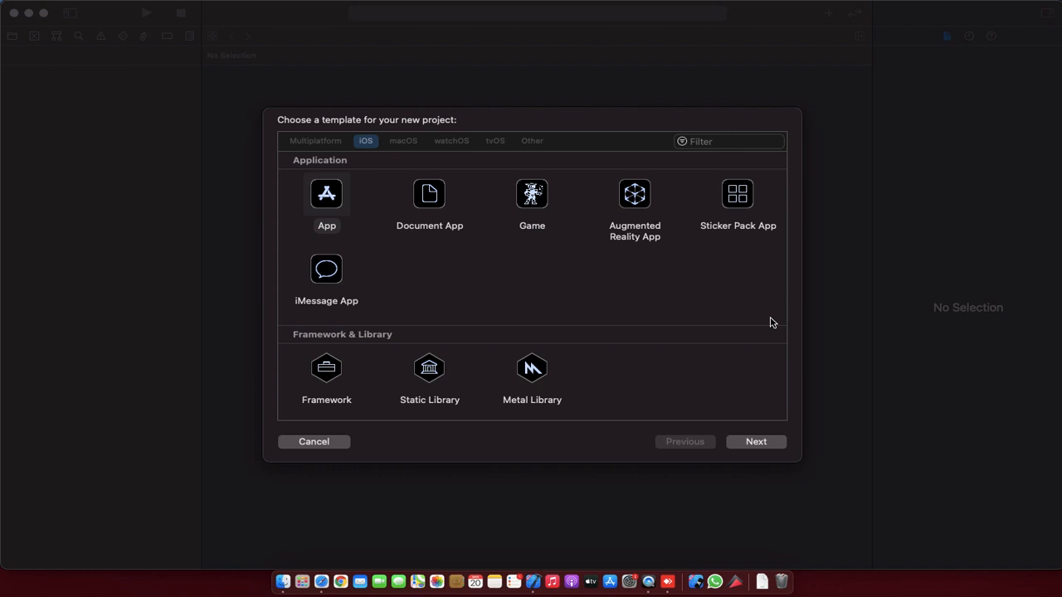
Create an iOS App project named Test_Pods inside Desktop's App Coder folder
left_click(755, 441)
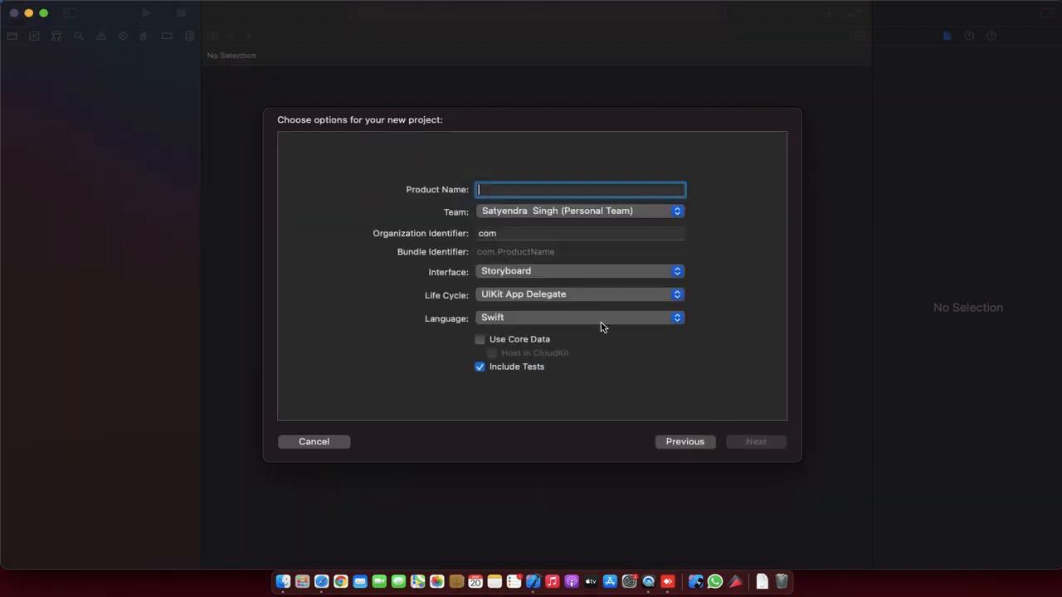
type("Test")
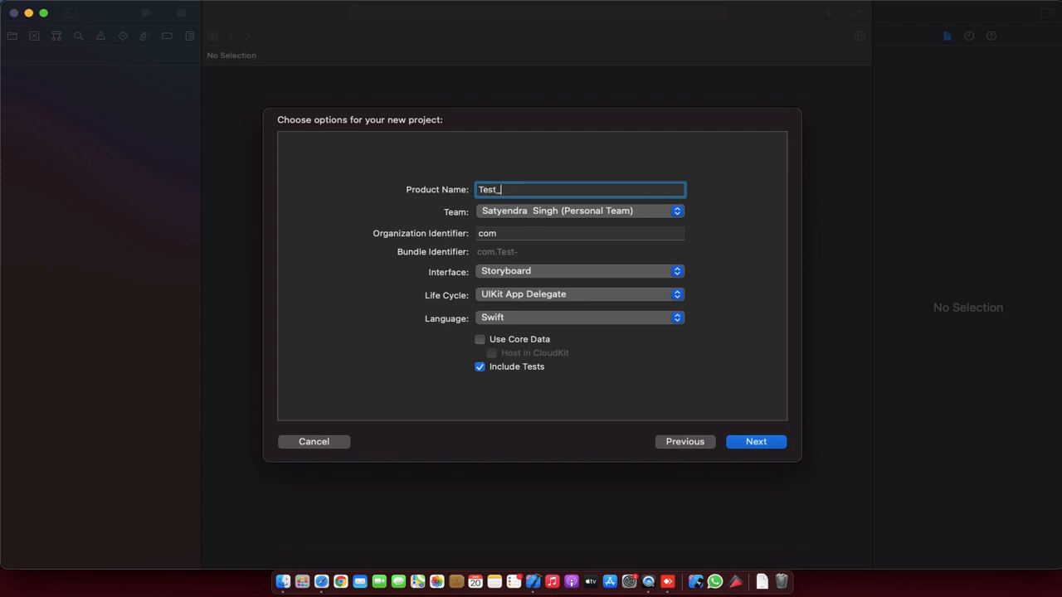
type("_Pods")
left_click(755, 442)
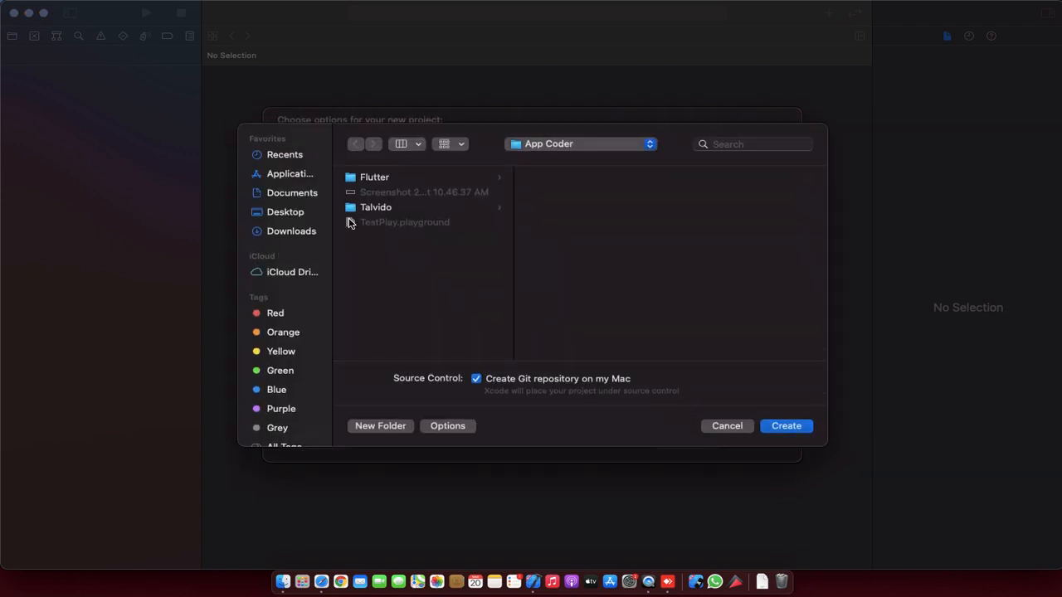
left_click(292, 217)
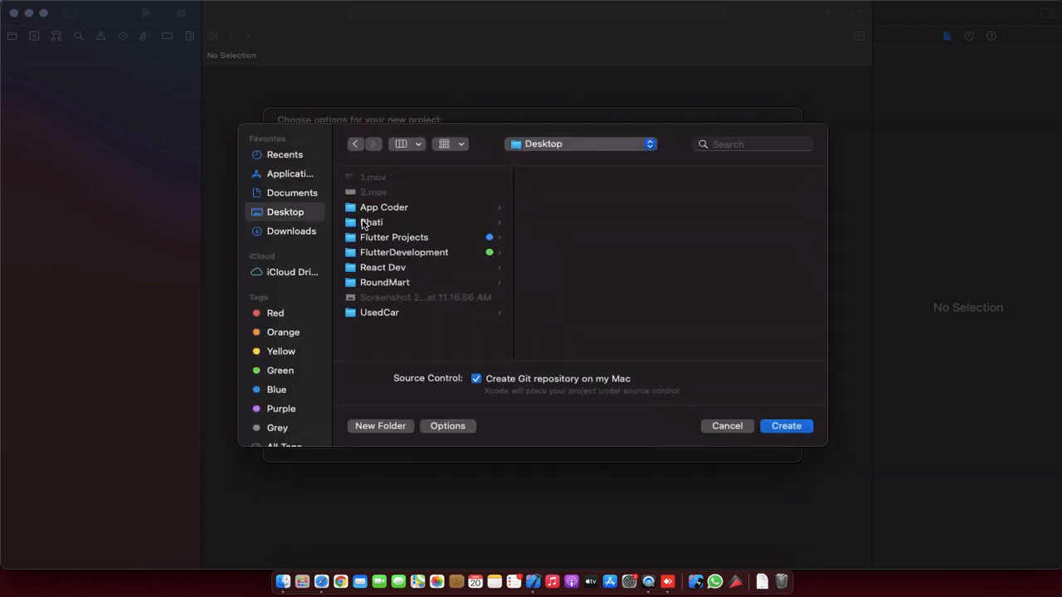
left_click(384, 209)
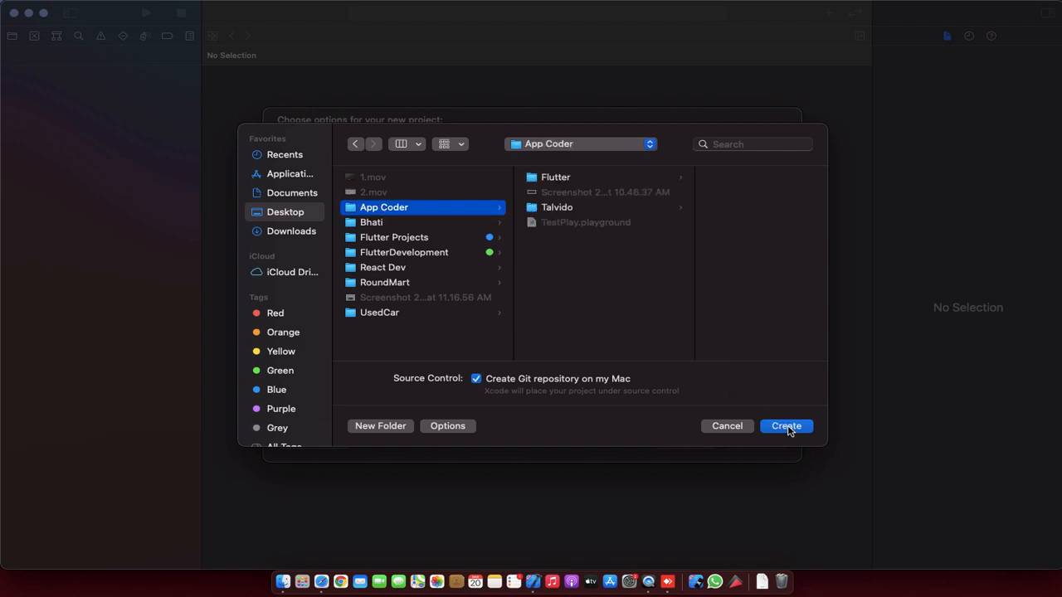
left_click(786, 426)
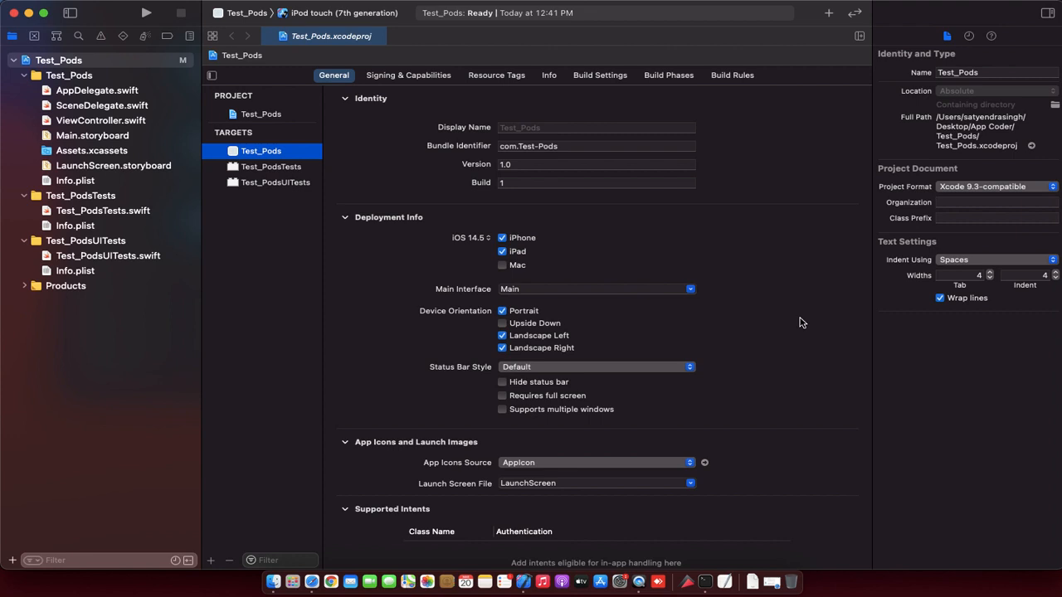
Run the new Test_Pods app once on the chosen device
key("super+r")
Close the Xcode project window and launch Terminal from Spotlight
left_click(15, 13)
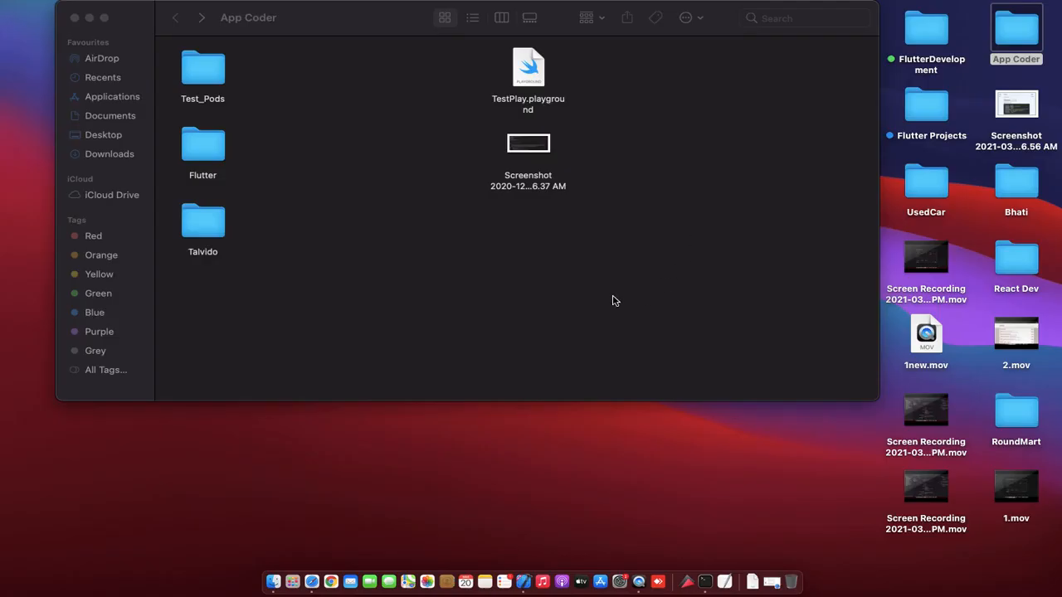
left_click(577, 298)
key("super+space")
type("ter")
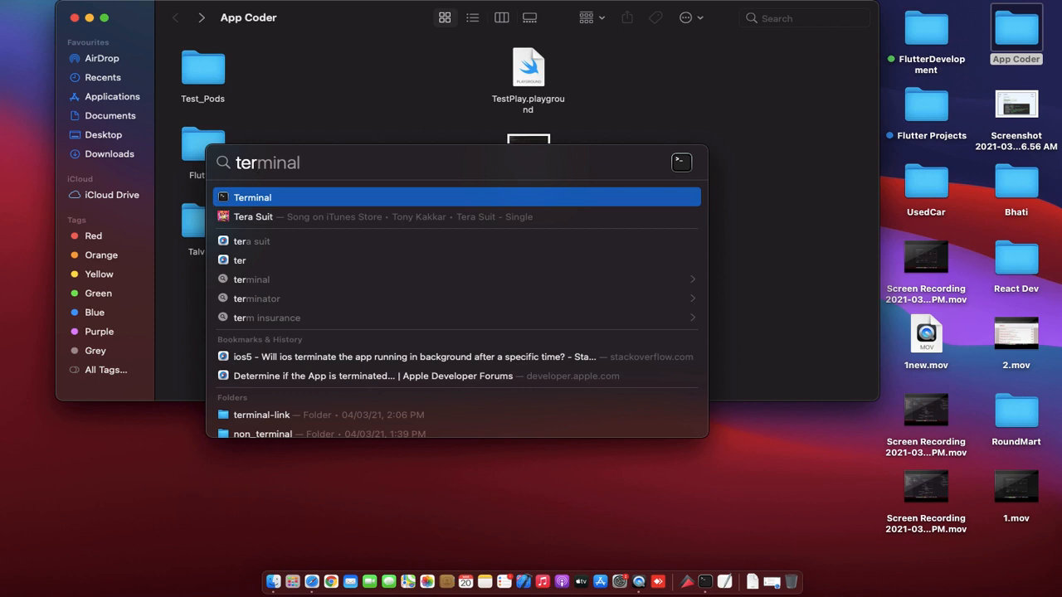
left_click(315, 203)
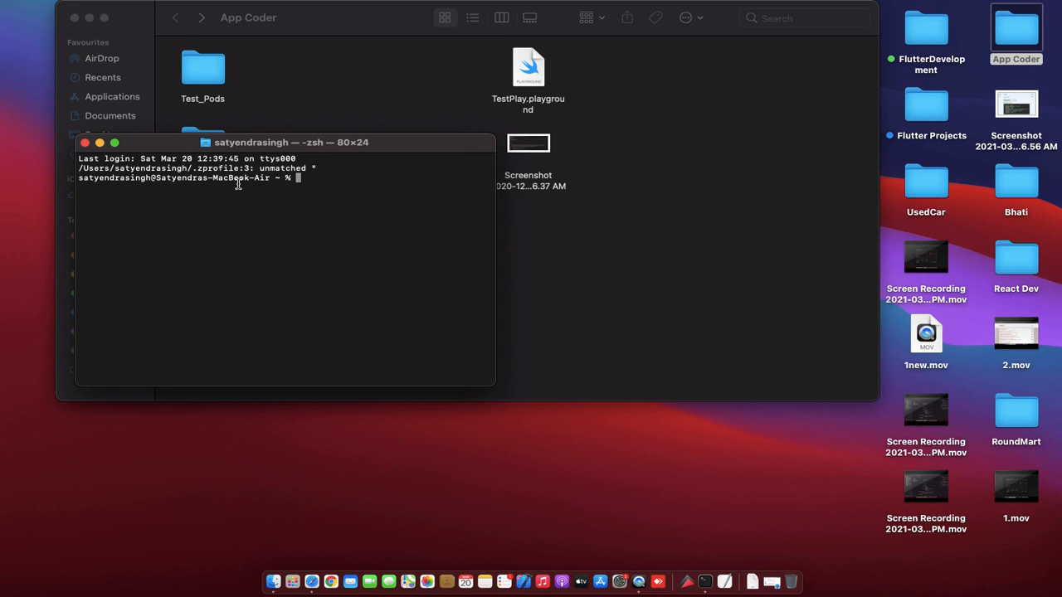
type("cd")
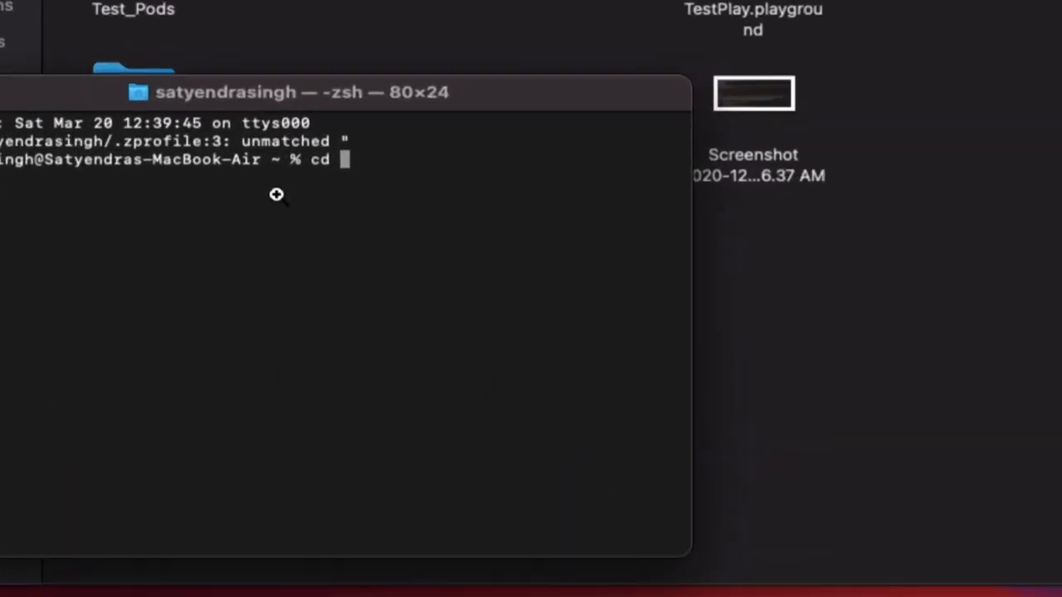
Change Terminal's directory into the Test_Pods folder by dragging its path after cd
left_click_drag(352, 94, 530, 172)
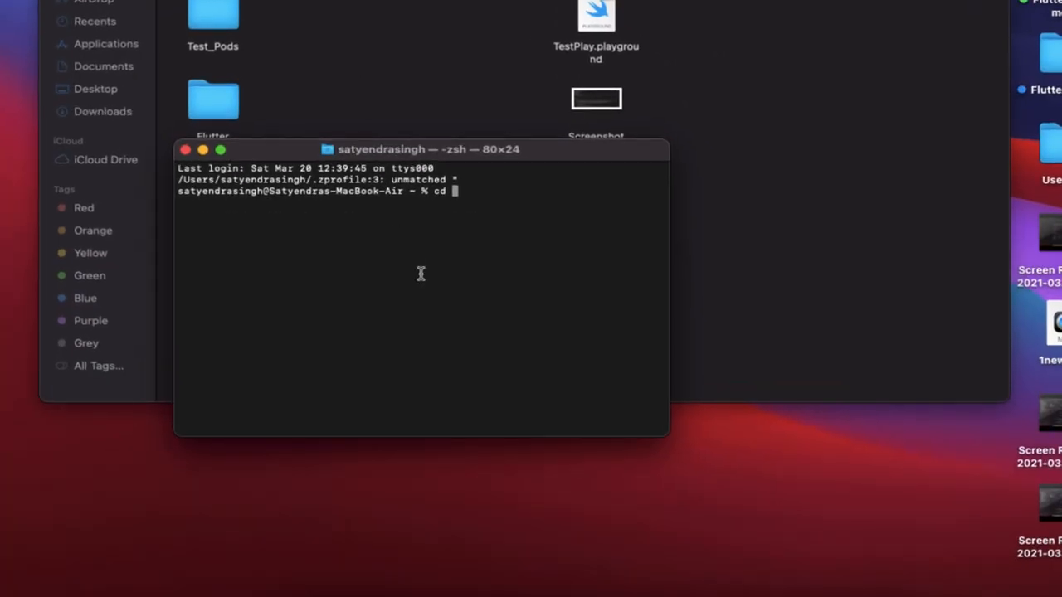
left_click_drag(213, 25, 537, 274)
key("Return")
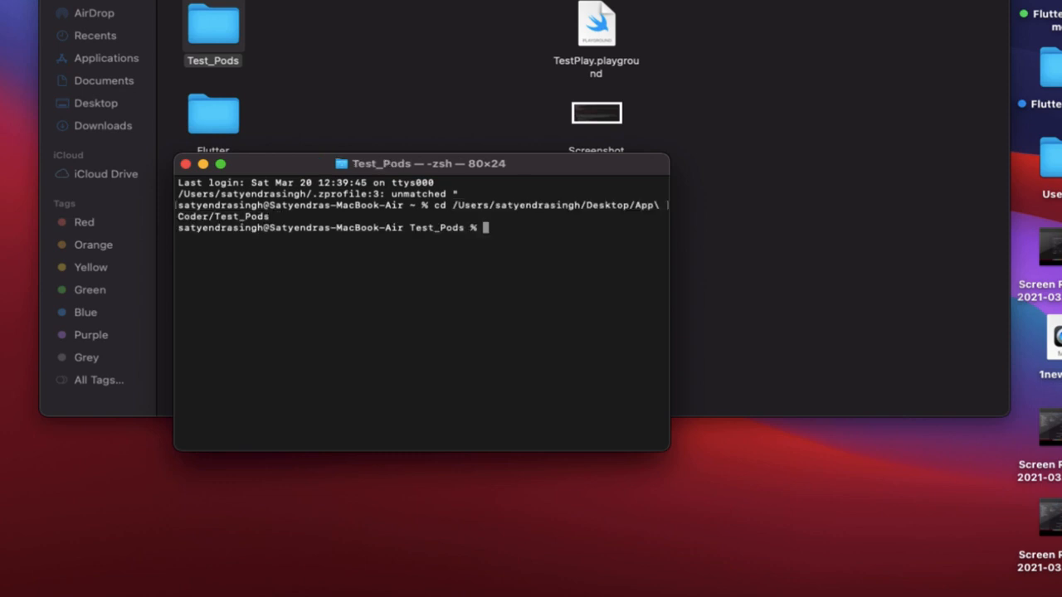
triple_click(433, 235)
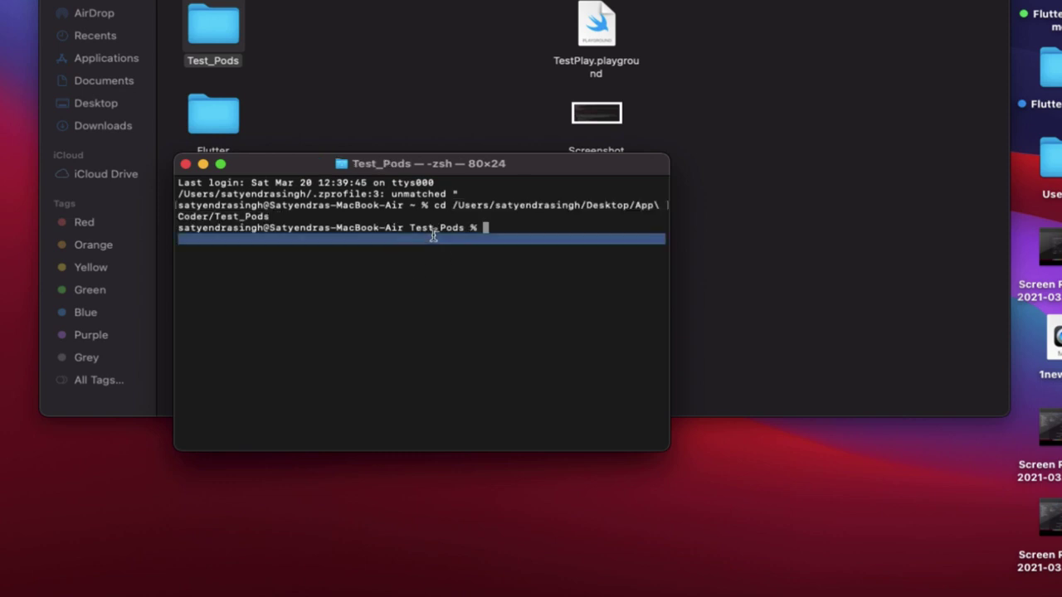
Run pod init in Test_Pods to generate a Podfile
left_click(521, 226)
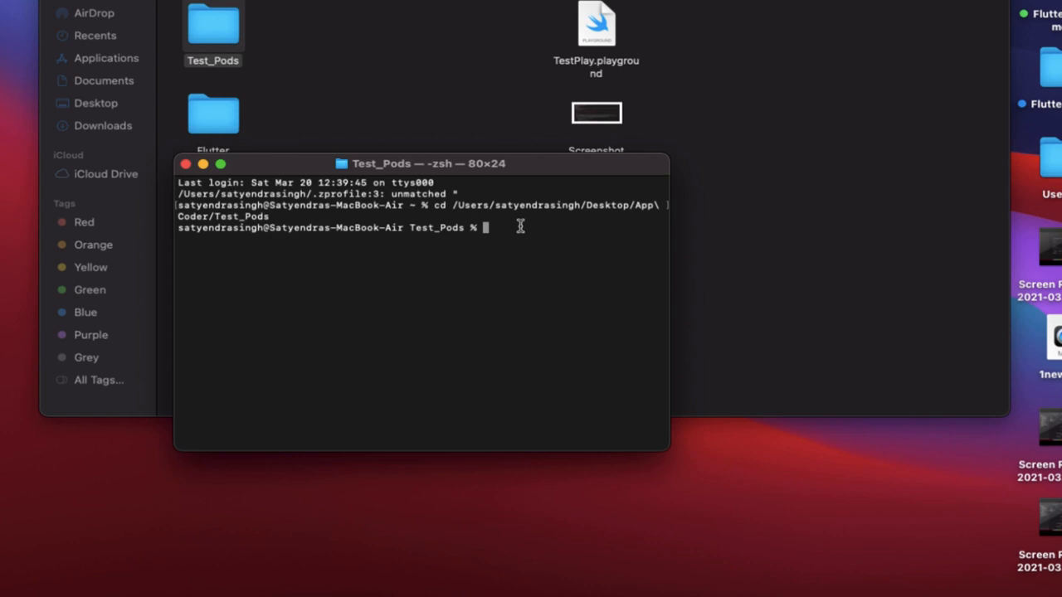
type("pod ini")
type("t")
key("Return")
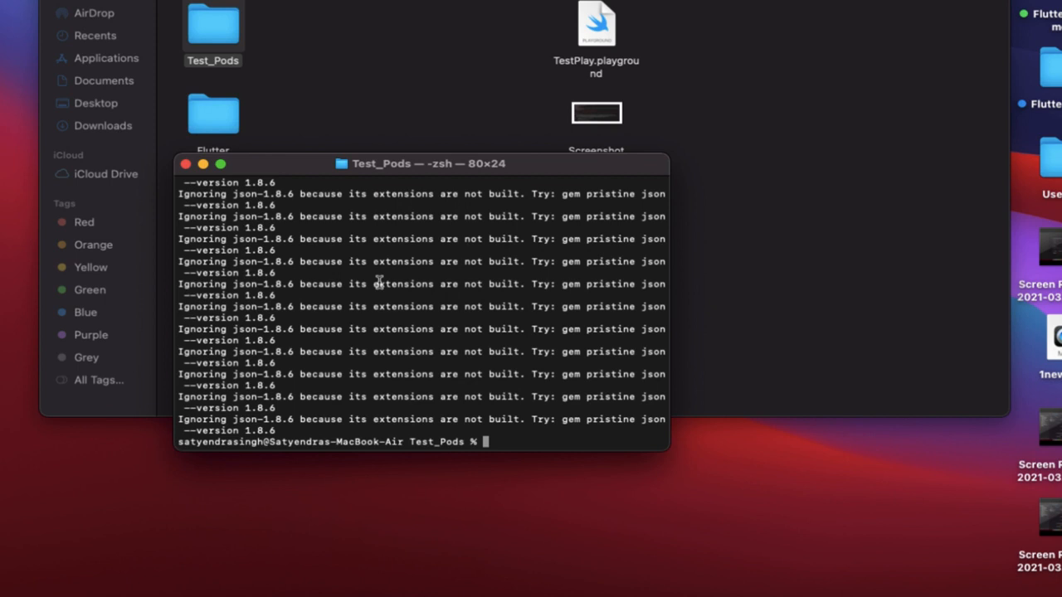
Open the new Podfile from the Test_Pods folder, then switch to the Stack Overflow page
double_click(204, 24)
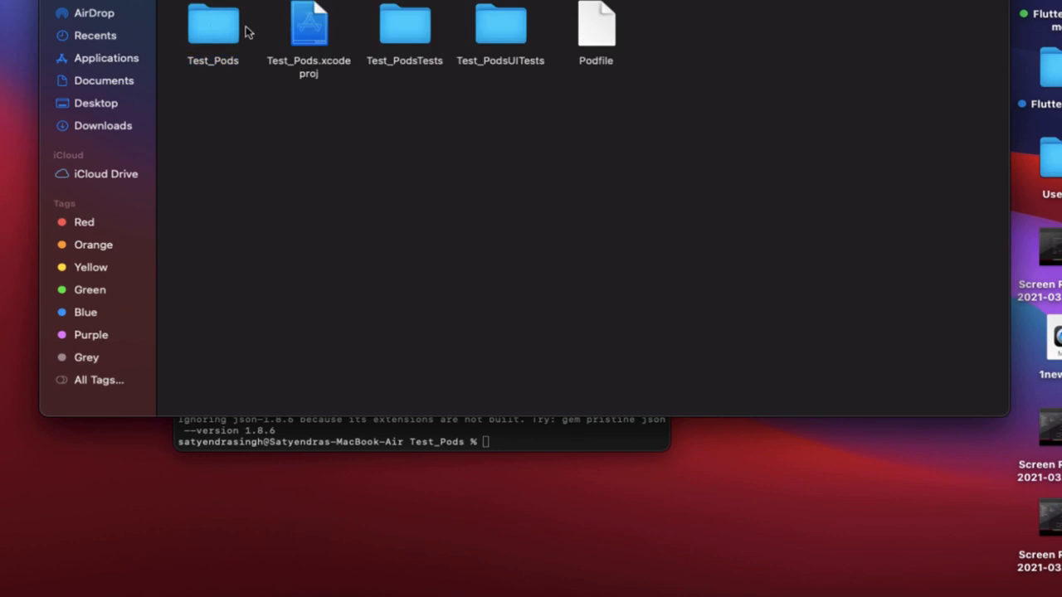
left_click(597, 40)
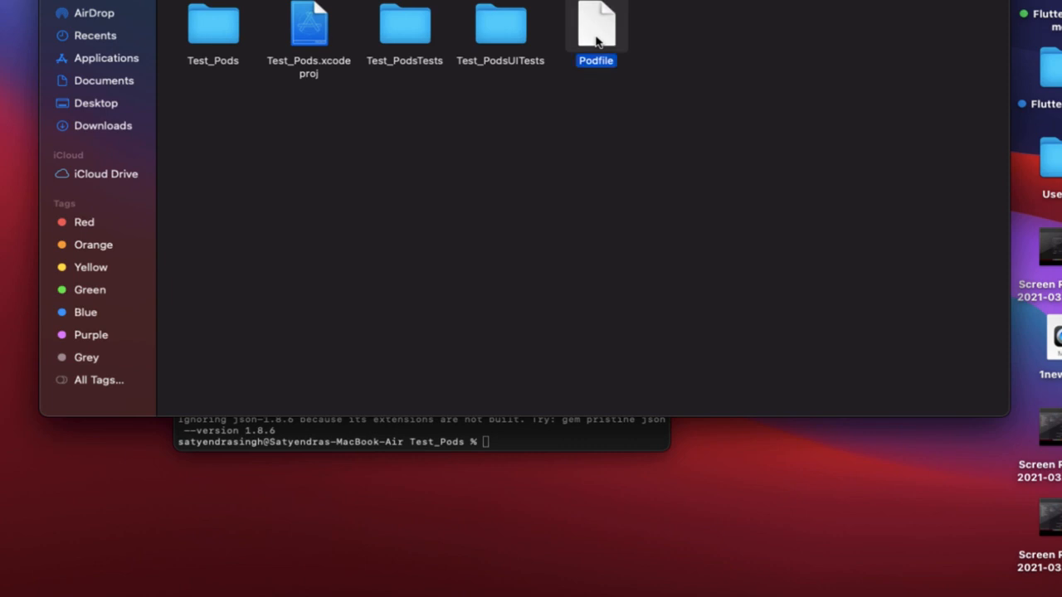
double_click(597, 40)
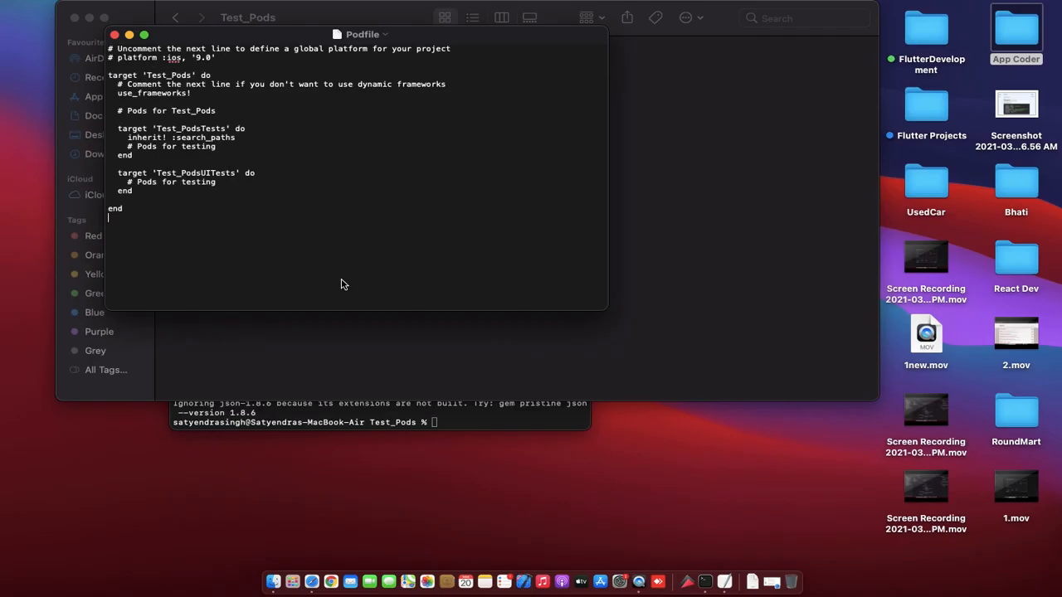
left_click(321, 581)
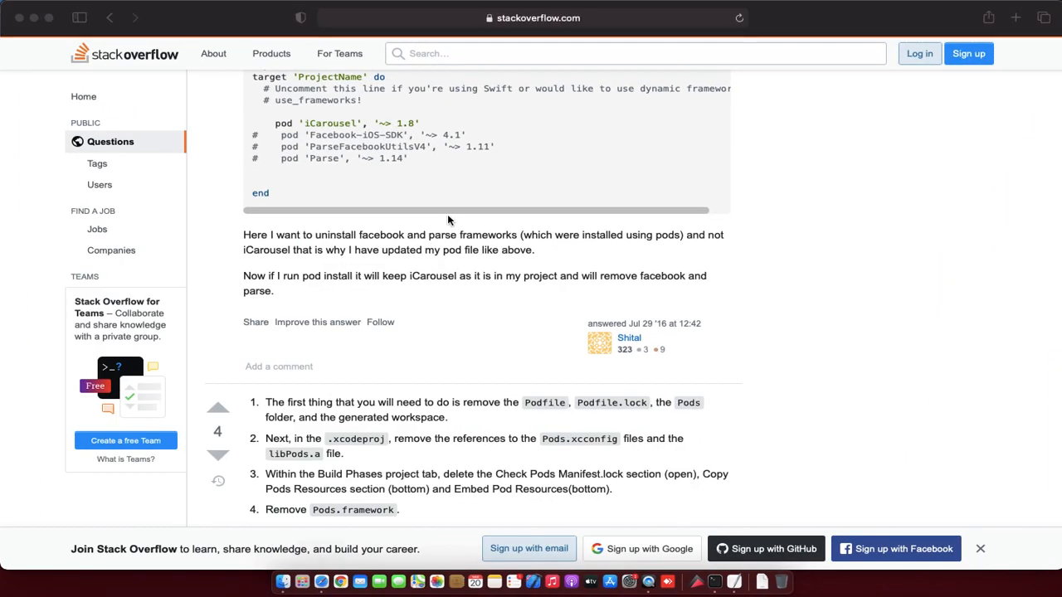
Find the SDWebImage pod on cocoapods.org and copy its 'pod SDWebImage' example line
left_click(507, 19)
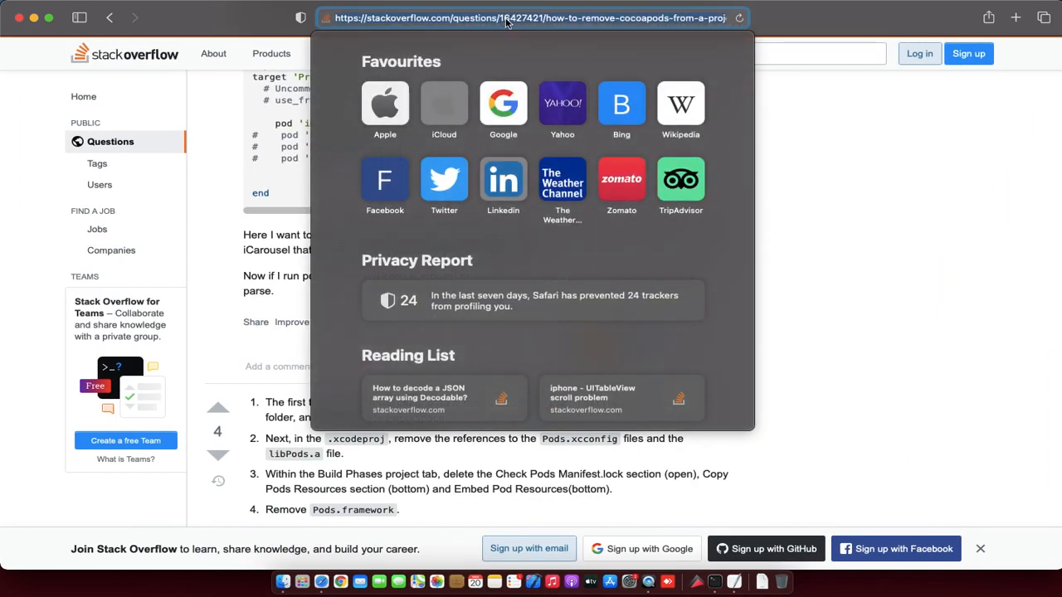
type("cocoapods.org")
key("Return")
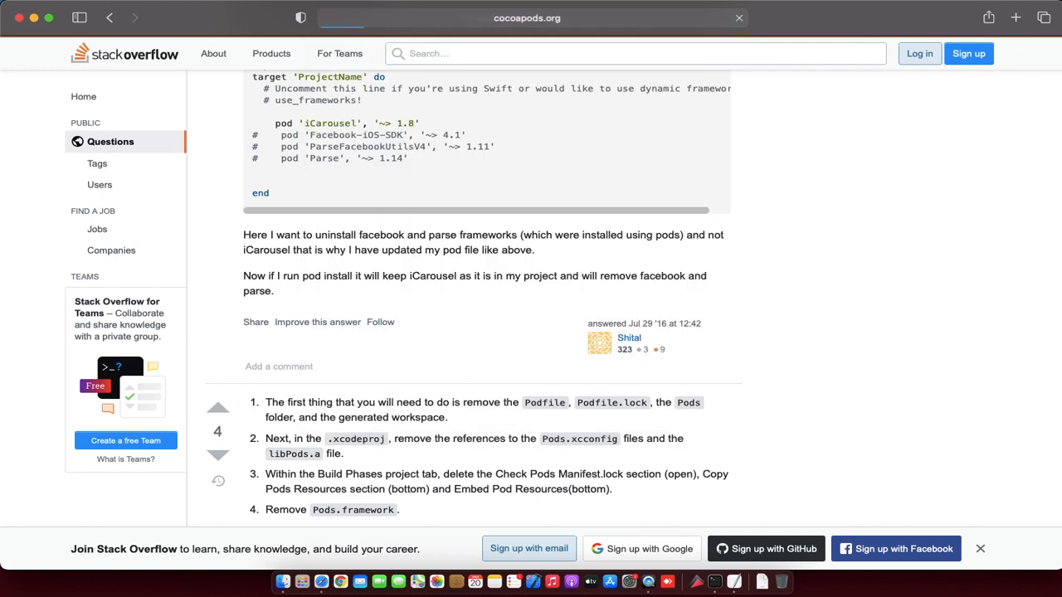
left_click(350, 229)
type("SD")
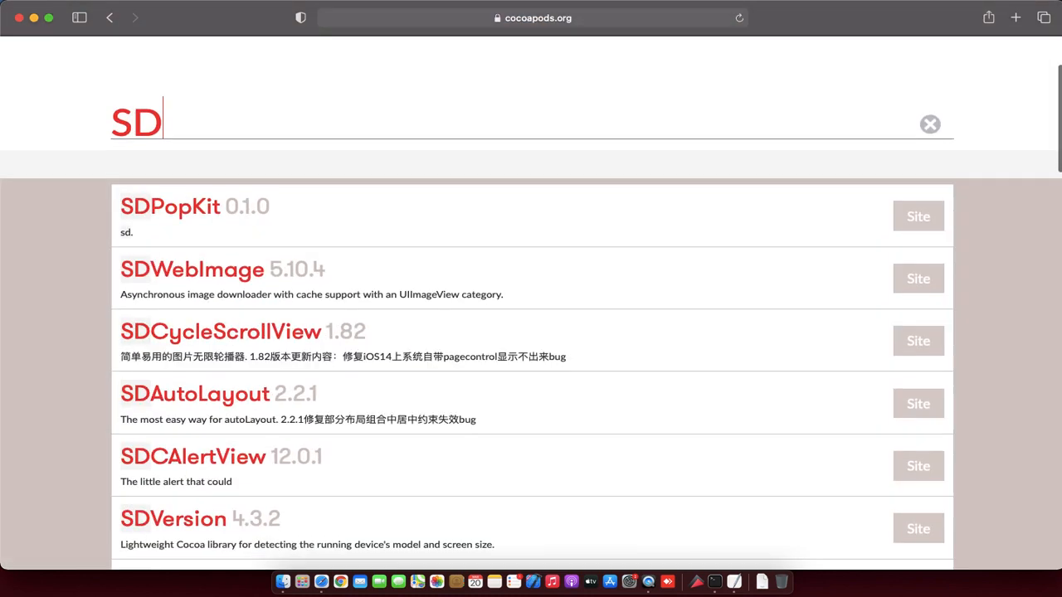
left_click(192, 249)
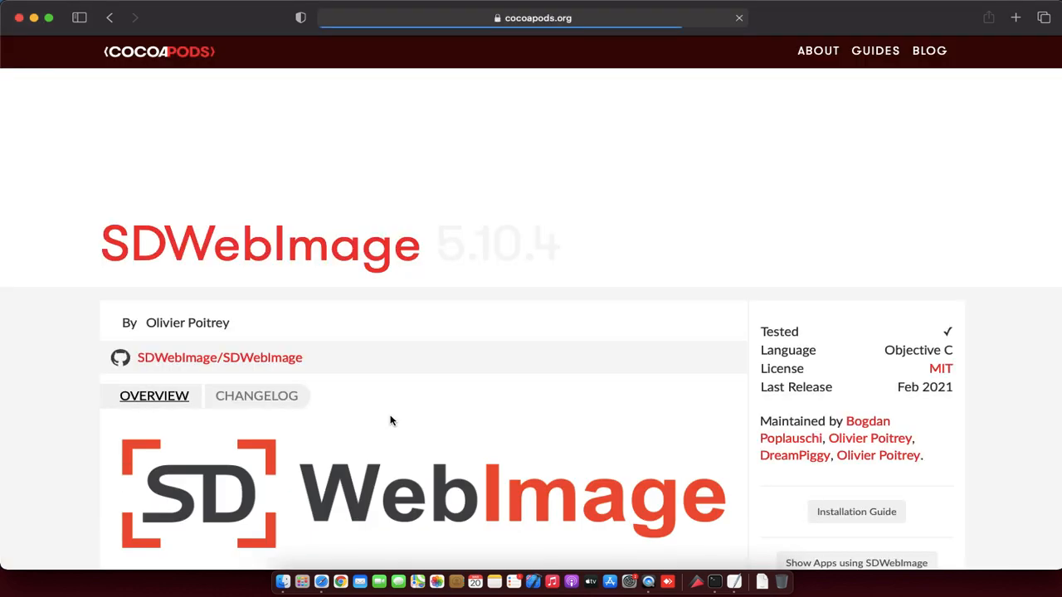
scroll(391, 421, "down", 5)
scroll(392, 420, "down", 3)
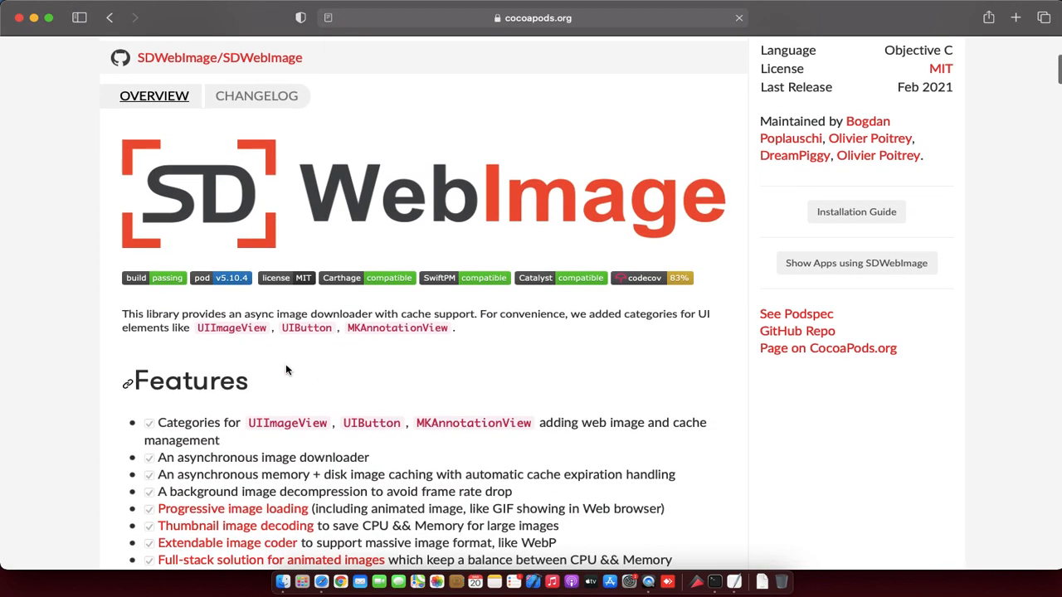
double_click(235, 315)
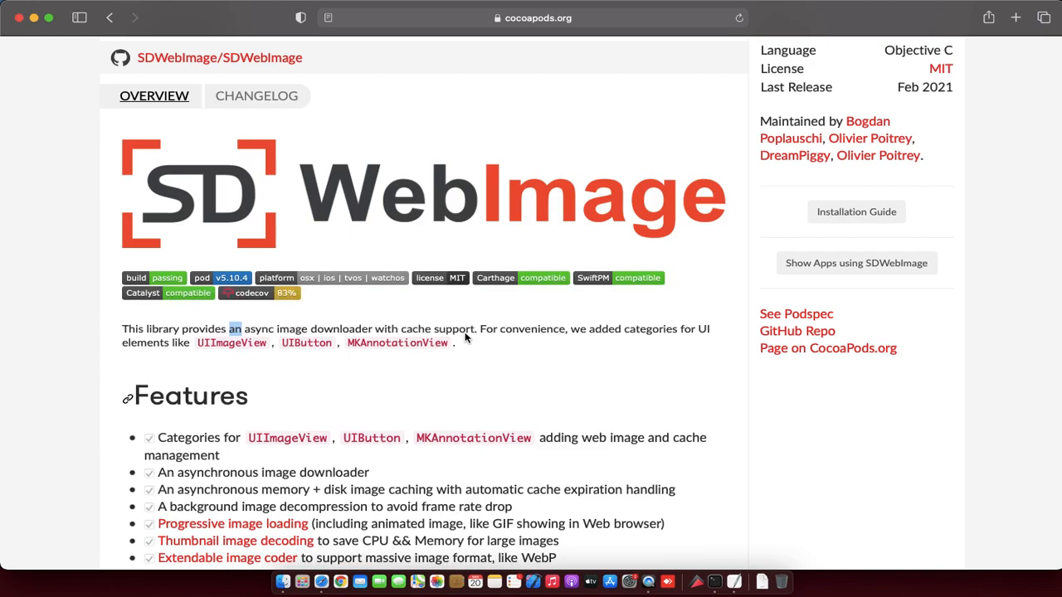
scroll(465, 338, "down", 10)
scroll(466, 337, "down", 10)
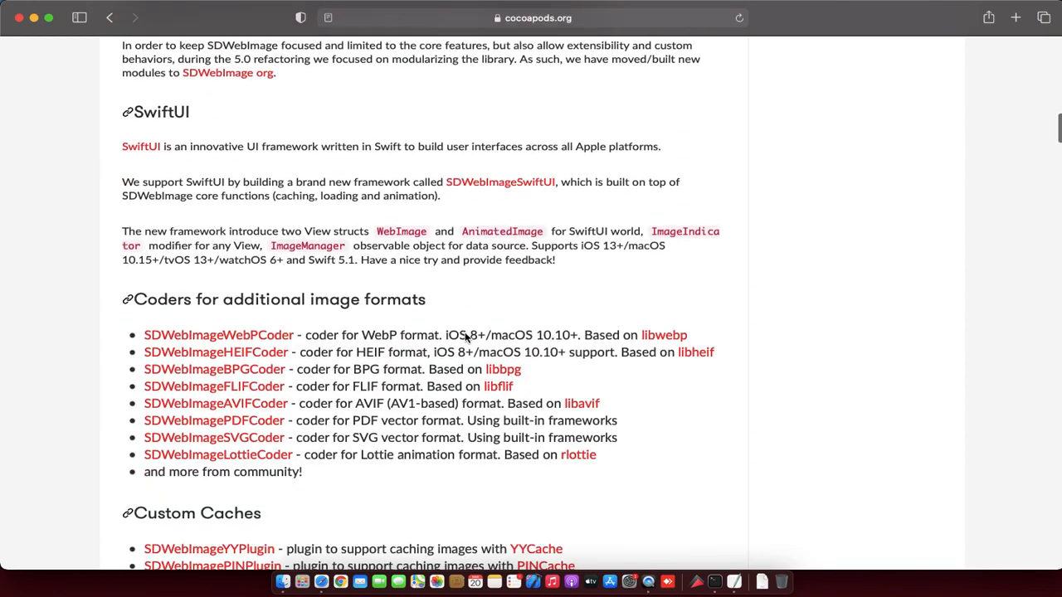
scroll(466, 337, "down", 10)
scroll(466, 337, "down", 10)
scroll(466, 337, "down", 10)
scroll(466, 337, "down", 5)
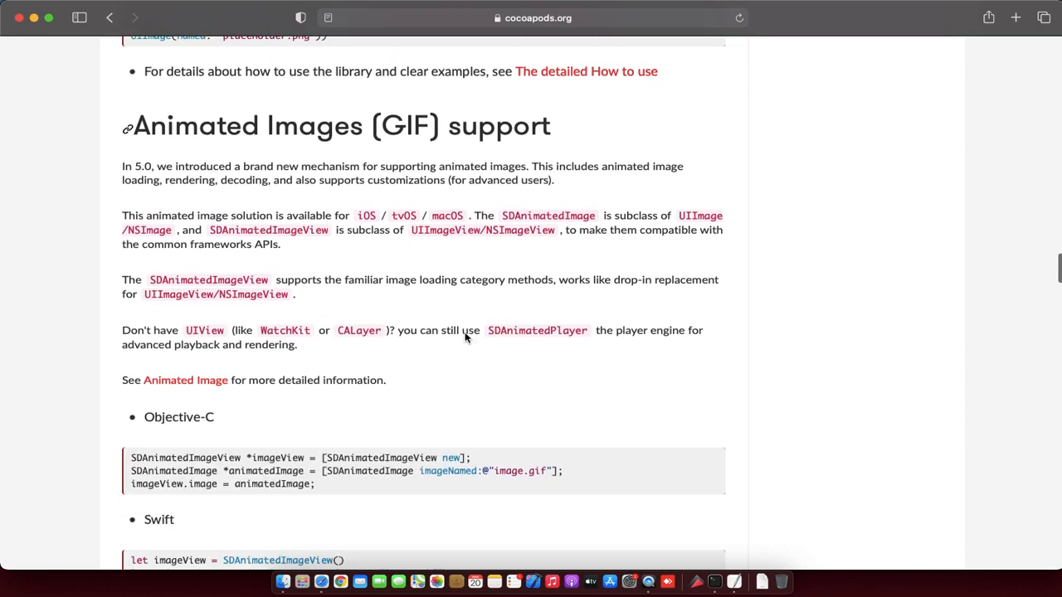
scroll(465, 338, "down", 4)
scroll(465, 338, "down", 4)
scroll(465, 338, "down", 3)
scroll(466, 337, "down", 8)
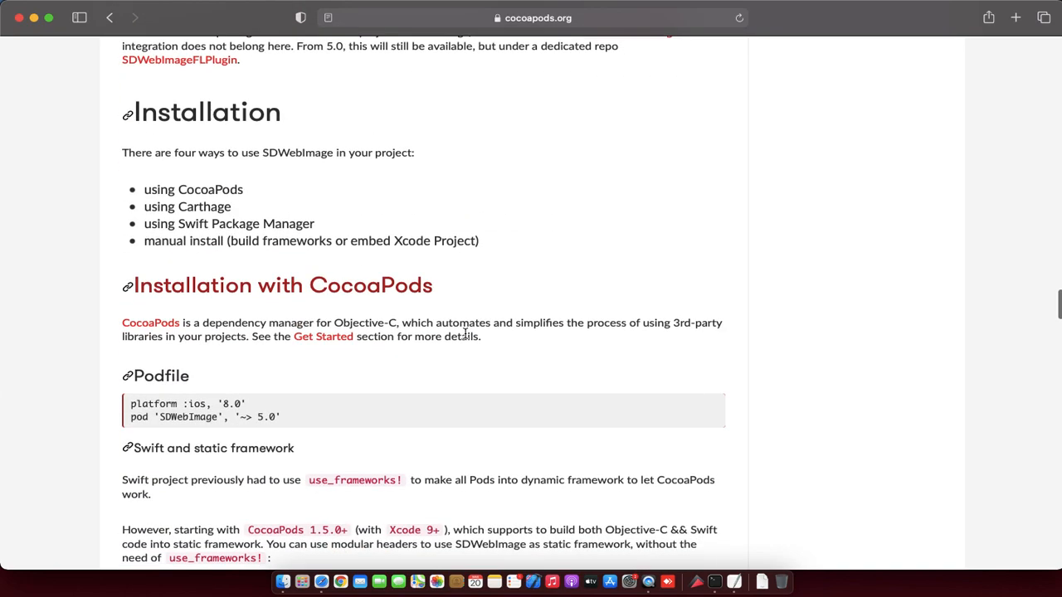
scroll(465, 338, "down", 5)
scroll(465, 337, "down", 6)
scroll(465, 338, "down", 4)
scroll(466, 338, "down", 6)
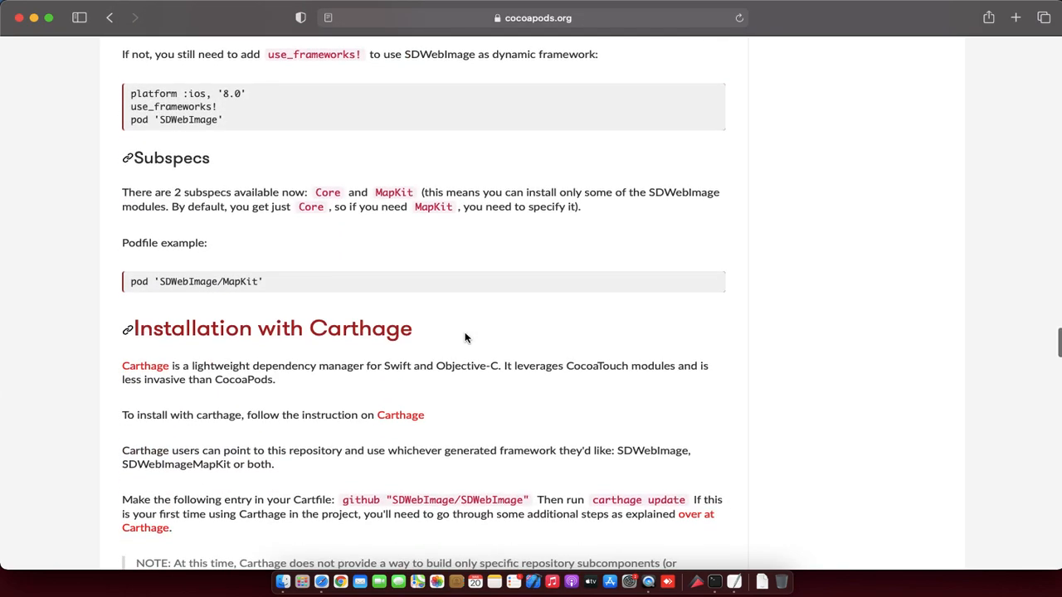
scroll(465, 338, "down", 6)
scroll(465, 337, "down", 5)
scroll(465, 337, "down", 5)
scroll(465, 338, "down", 8)
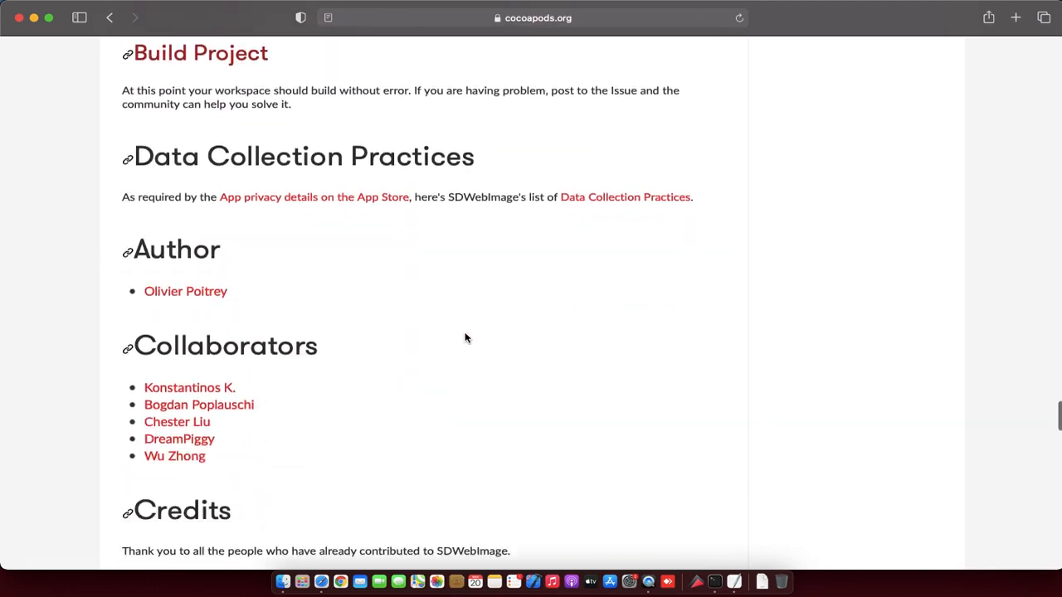
scroll(466, 338, "down", 4)
scroll(465, 338, "down", 2)
scroll(465, 338, "up", 10)
scroll(465, 337, "up", 8)
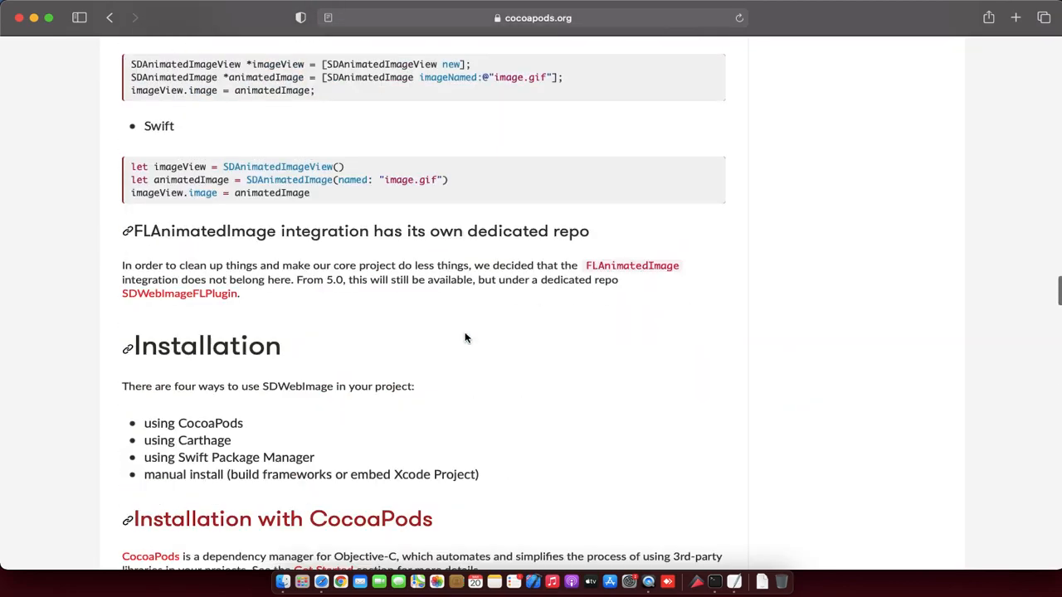
scroll(465, 338, "up", 4)
scroll(465, 337, "up", 3)
scroll(465, 338, "up", 4)
scroll(465, 337, "up", 6)
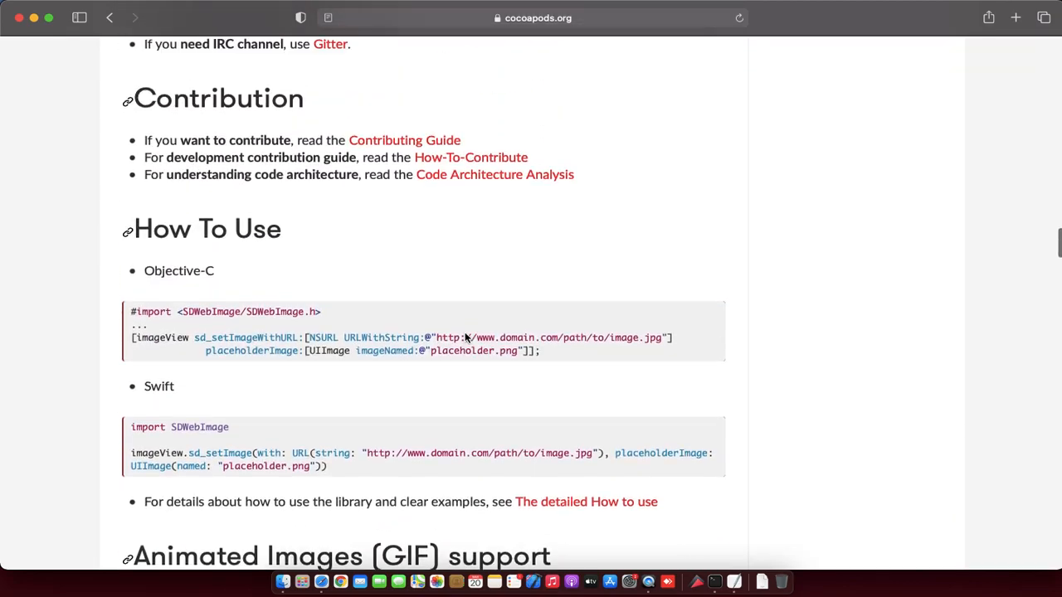
scroll(465, 338, "up", 4)
scroll(465, 338, "up", 5)
scroll(465, 338, "up", 5)
scroll(466, 338, "up", 5)
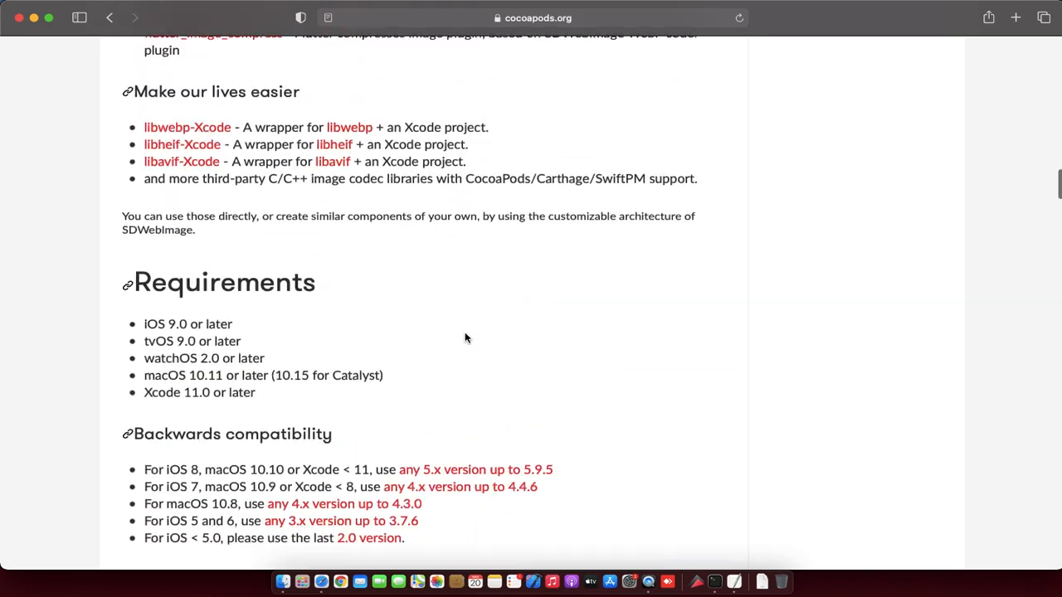
scroll(465, 338, "up", 3)
scroll(466, 338, "up", 5)
scroll(465, 338, "up", 5)
scroll(465, 338, "up", 5)
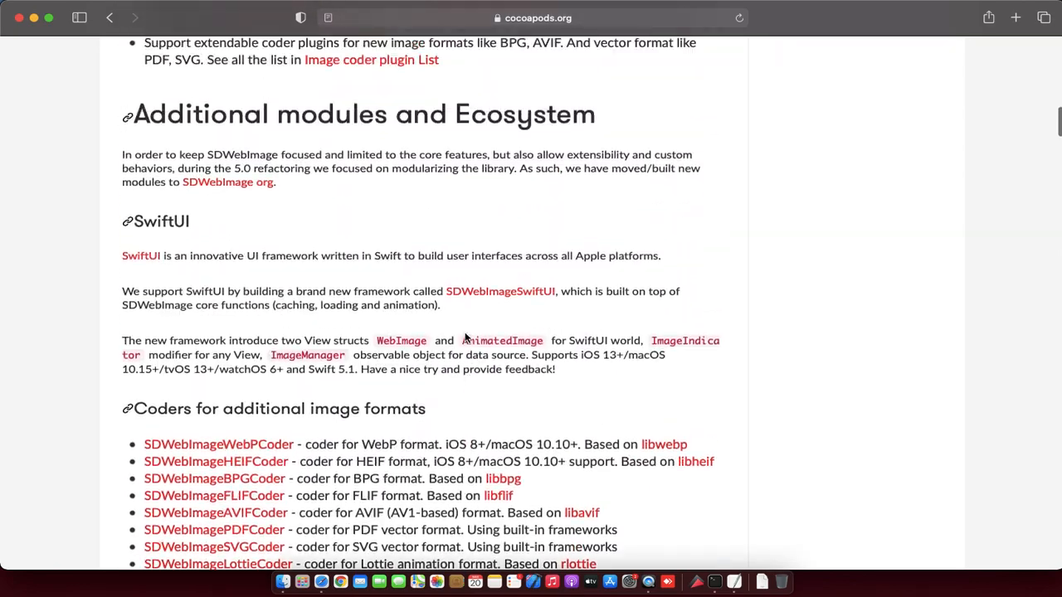
scroll(465, 338, "up", 4)
scroll(465, 337, "up", 4)
scroll(466, 337, "up", 5)
scroll(465, 337, "up", 3)
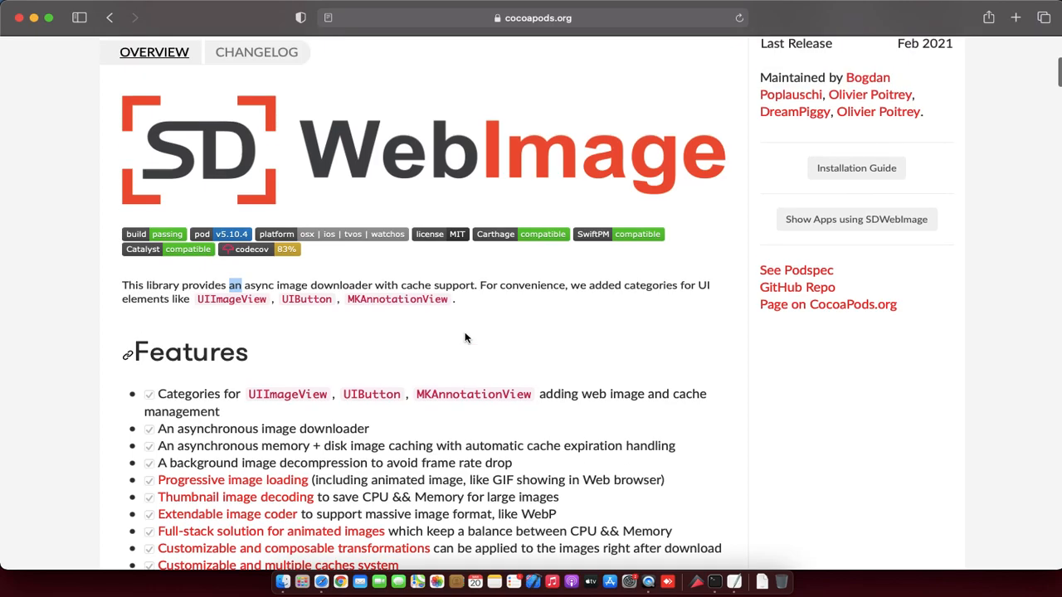
scroll(465, 337, "down", 10)
scroll(465, 337, "down", 5)
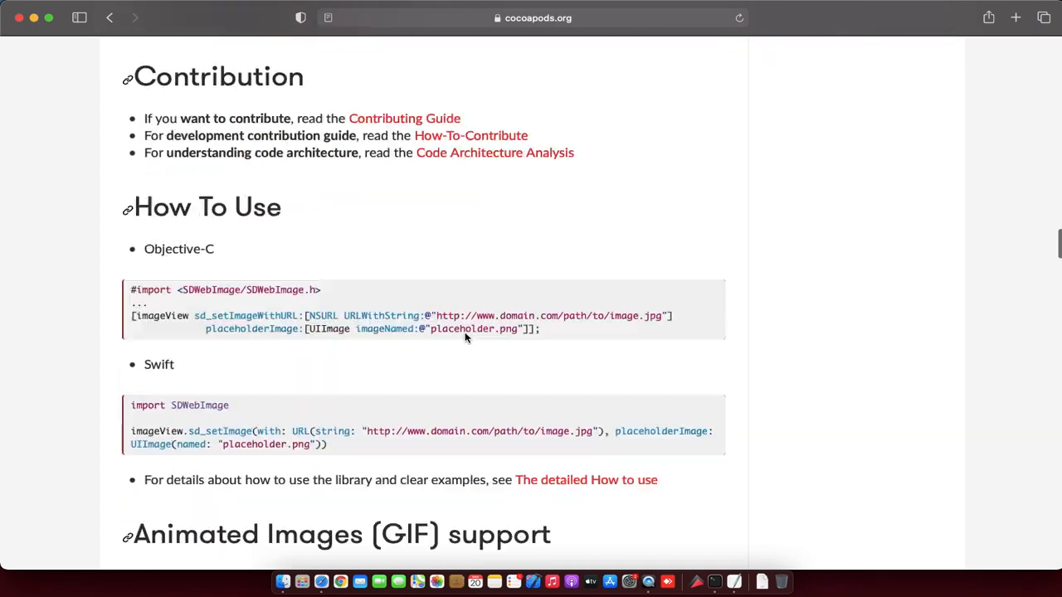
scroll(465, 338, "down", 3)
scroll(465, 338, "down", 5)
scroll(466, 338, "down", 2)
scroll(465, 338, "down", 4)
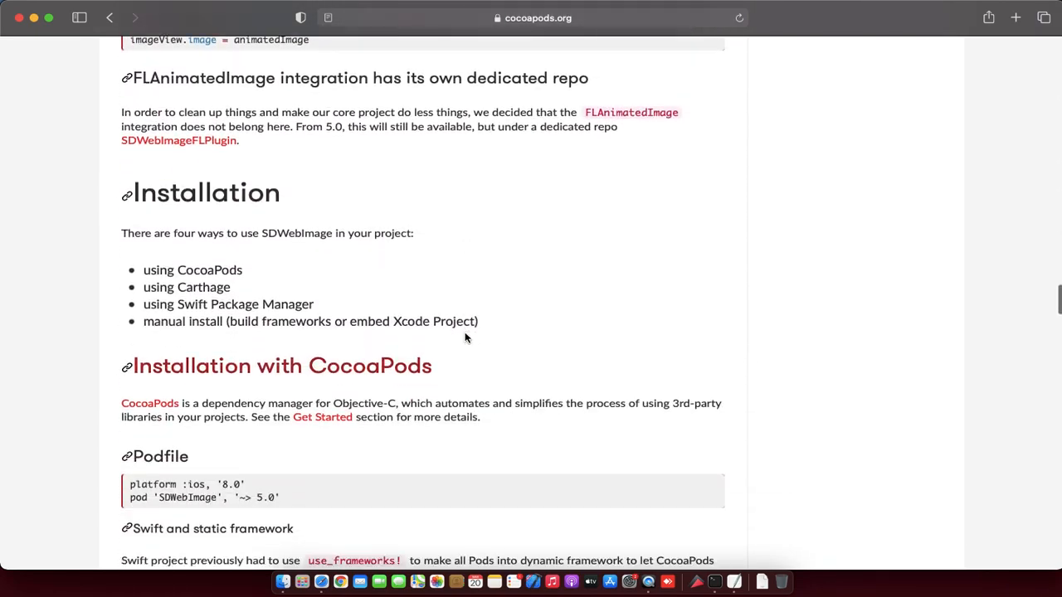
scroll(466, 338, "down", 2)
scroll(465, 337, "down", 1)
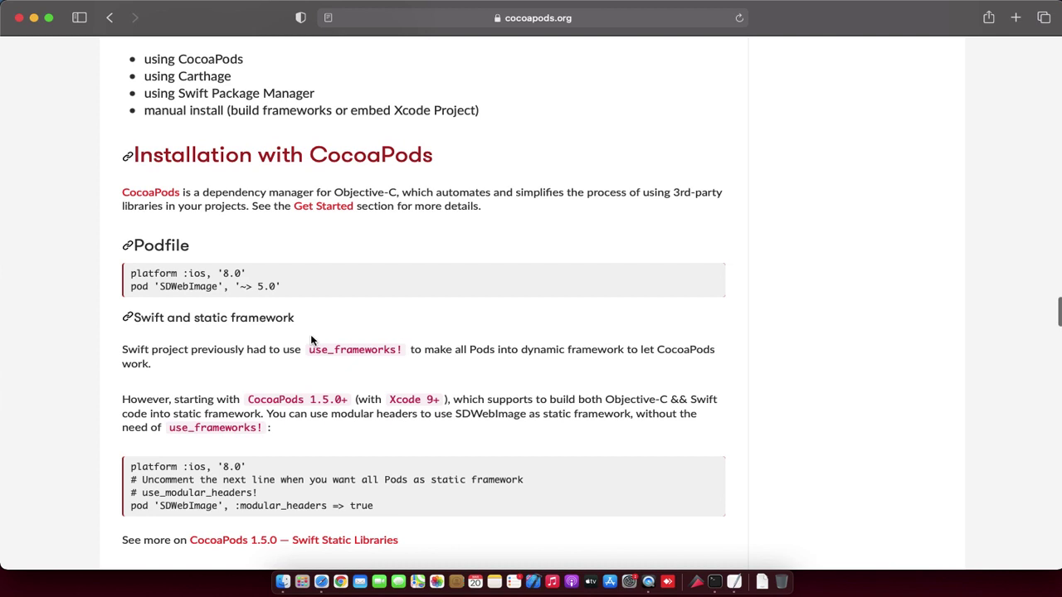
double_click(148, 248)
triple_click(175, 286)
key("super+c")
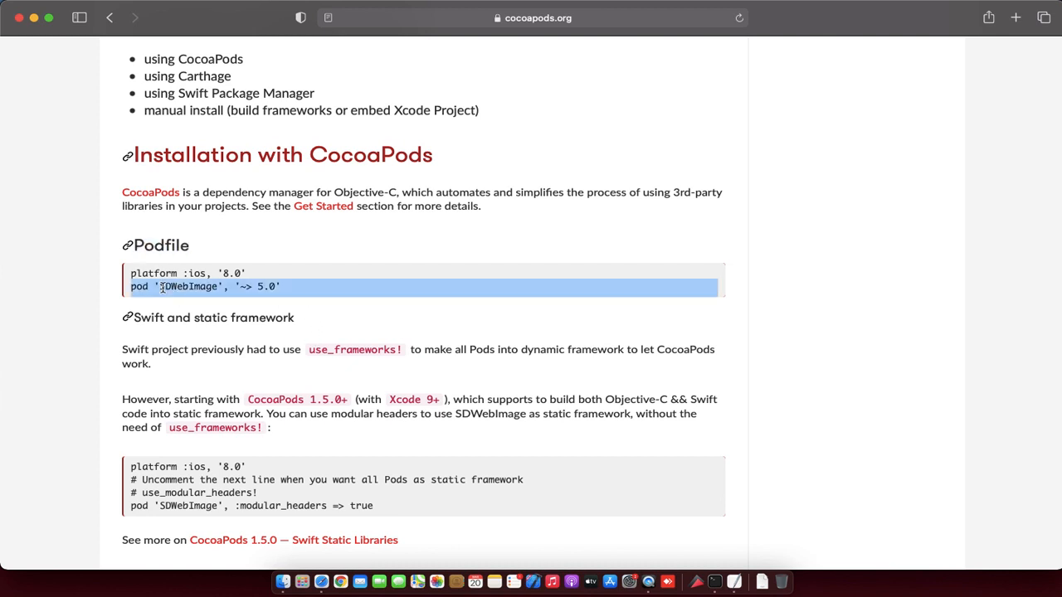
Paste the SDWebImage pod line into the Podfile and close its editor
left_click(35, 19)
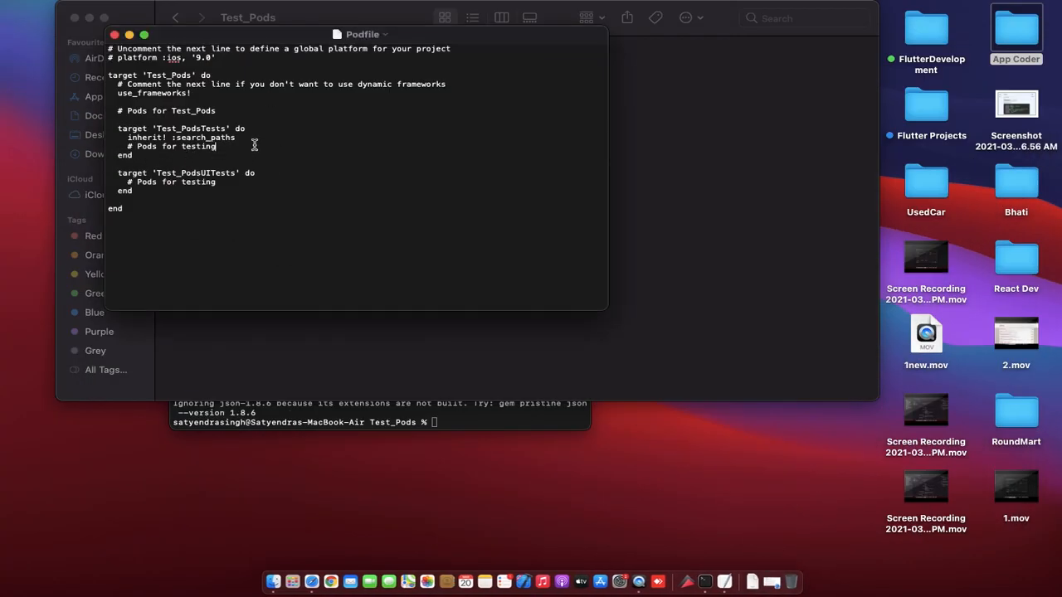
key("Return")
key("super+v")
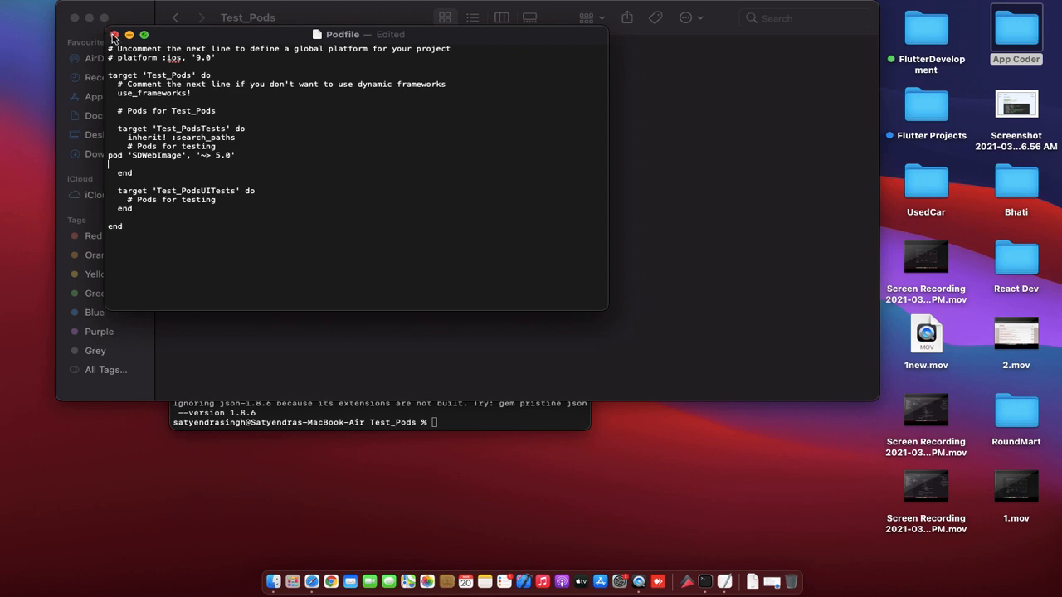
left_click(115, 35)
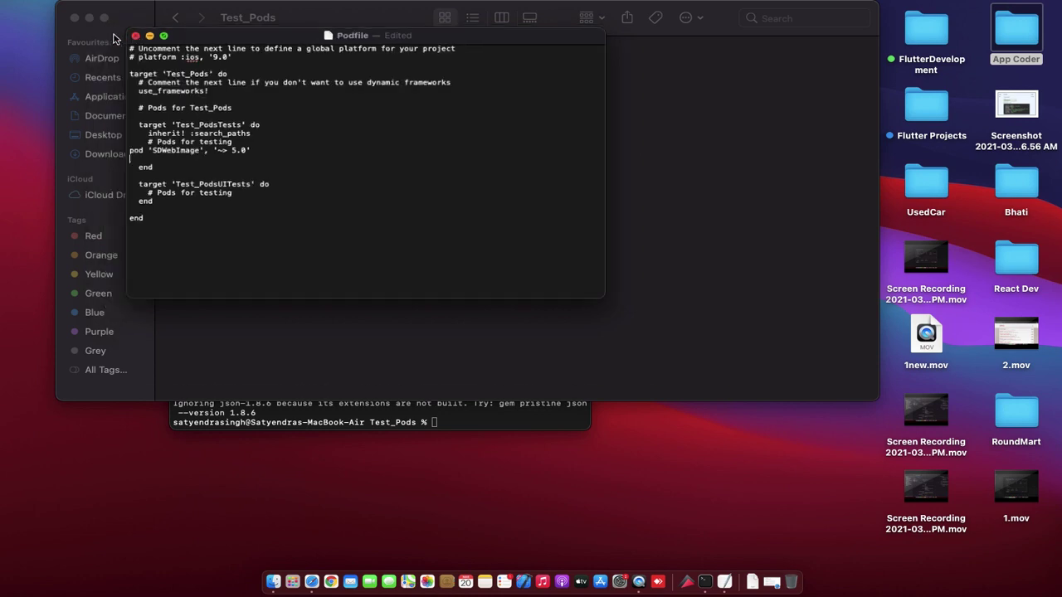
Run pod install in the Test_Pods terminal session
left_click(480, 426)
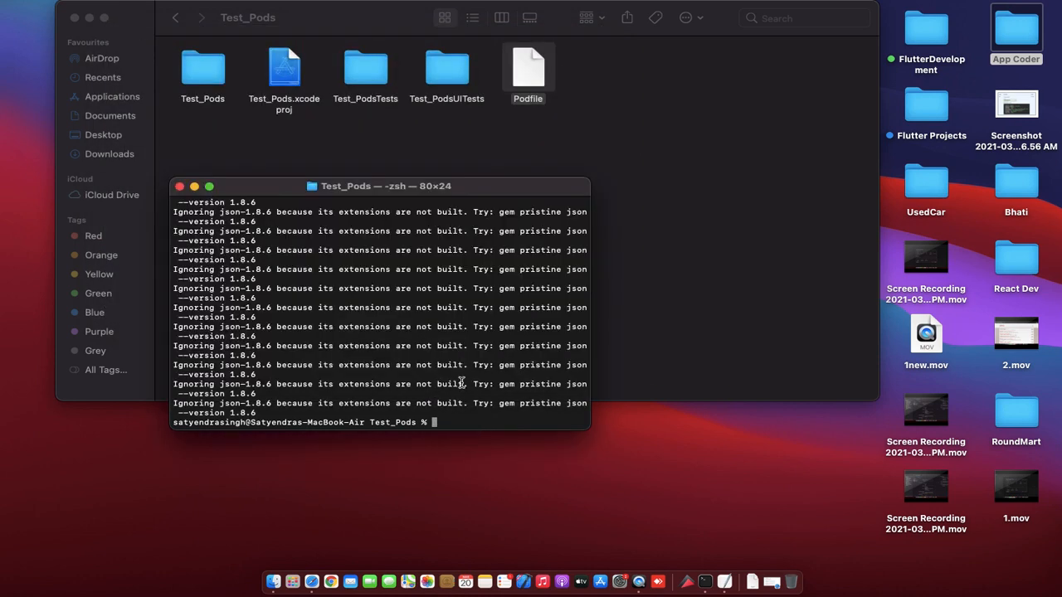
type("po")
type("d insta")
type("ll")
key("Return")
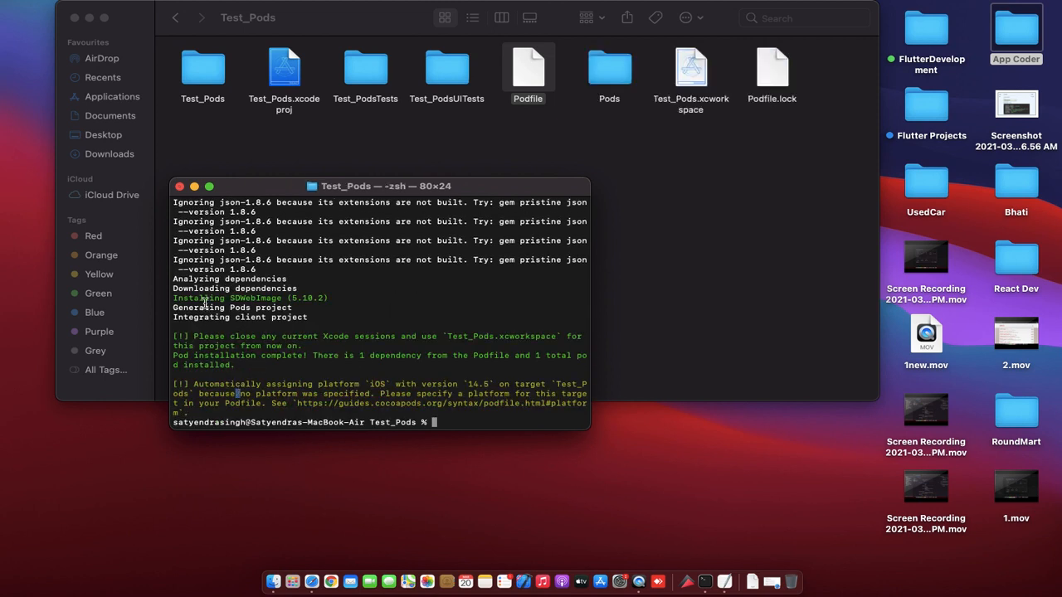
Review the output lines reporting SDWebImage installed and installation complete
triple_click(227, 298)
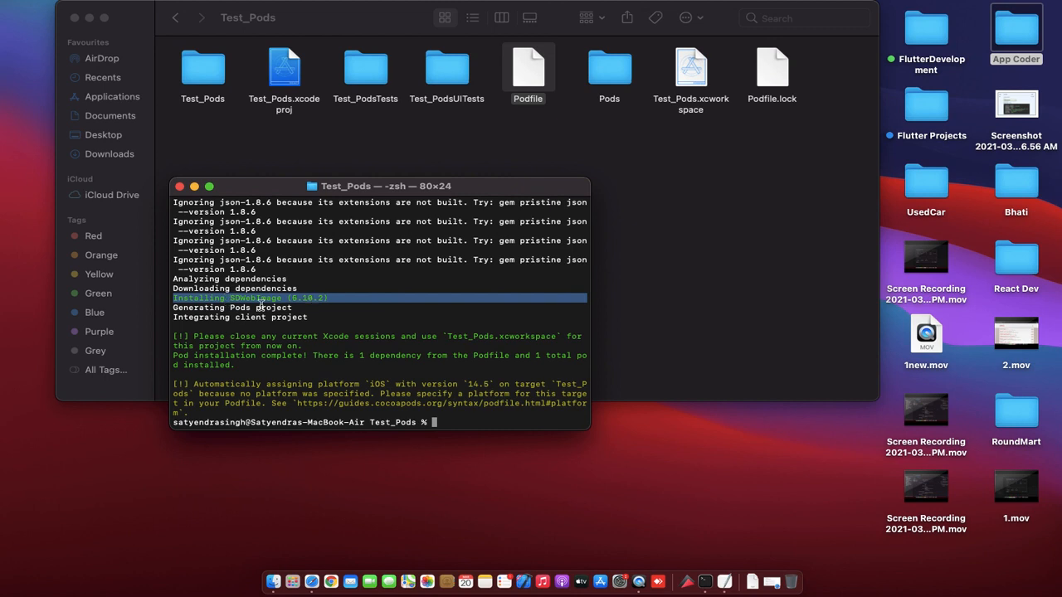
triple_click(268, 356)
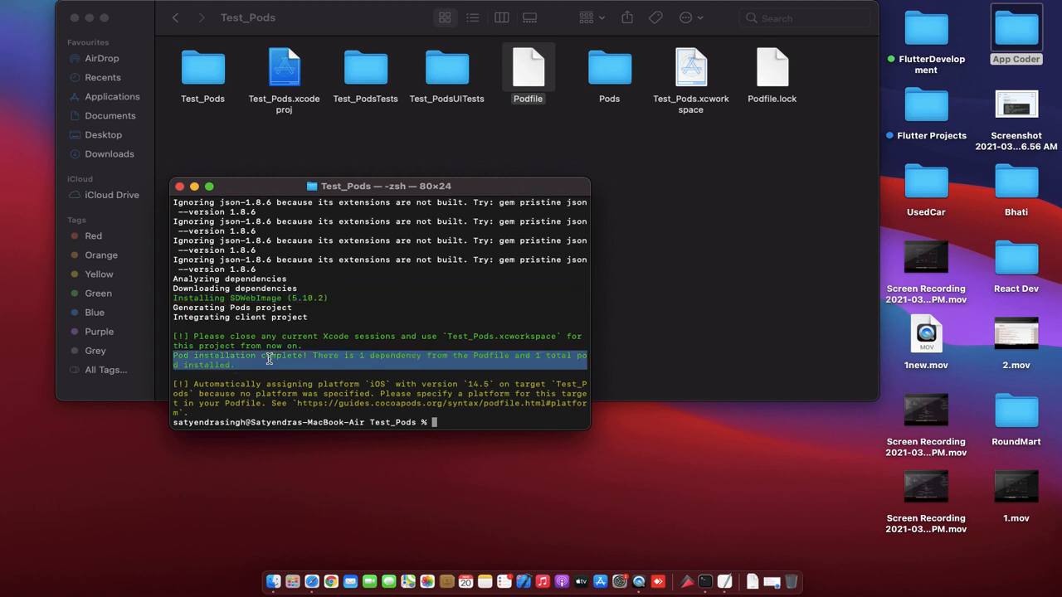
left_click(255, 337)
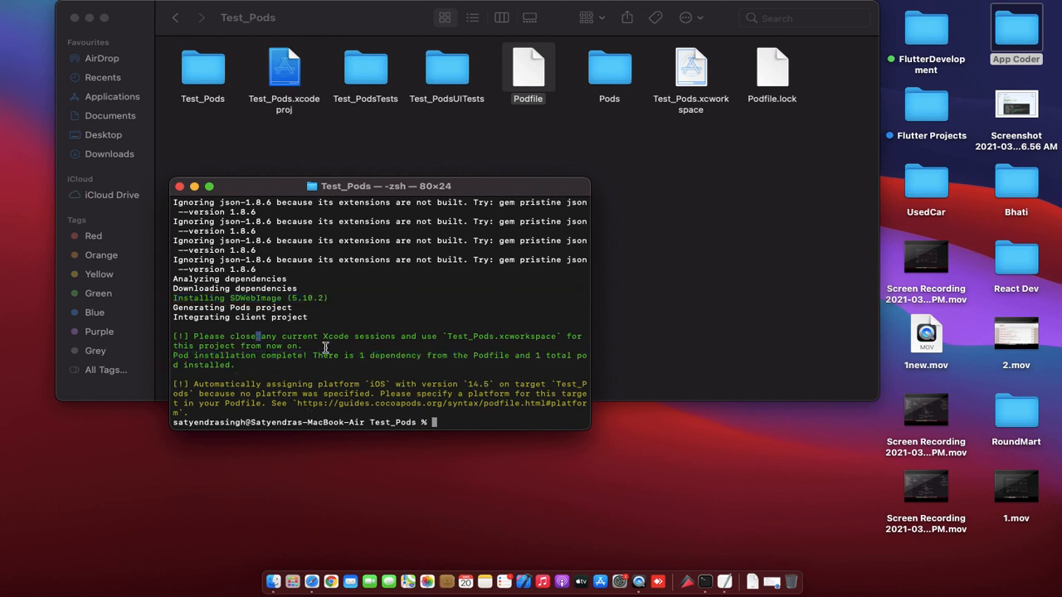
triple_click(256, 338)
left_click(448, 421)
triple_click(447, 421)
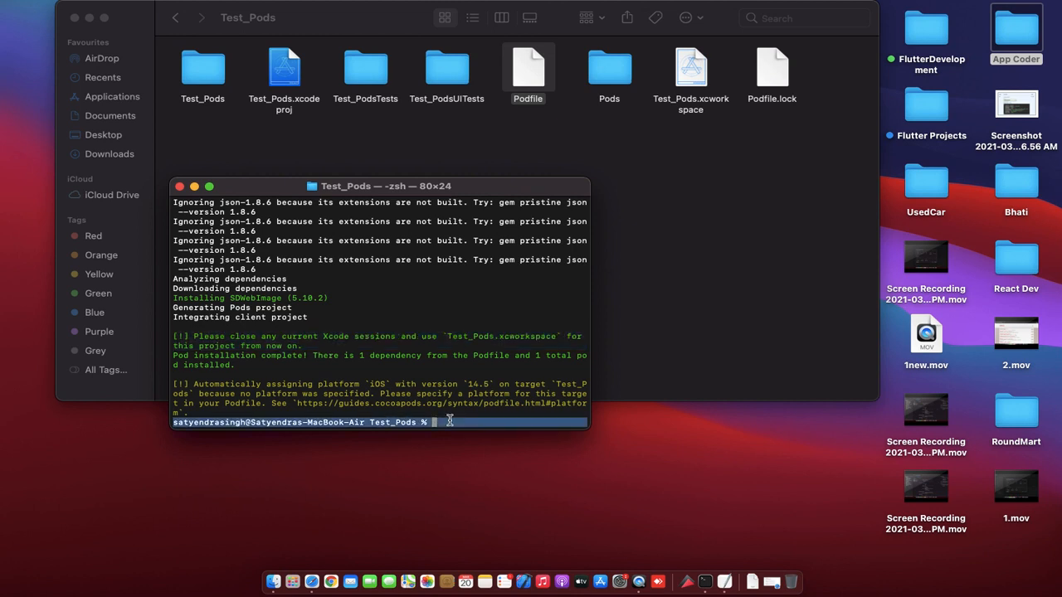
Close Terminal and open Test_Pods.xcworkspace from Finder in Xcode
left_click(179, 186)
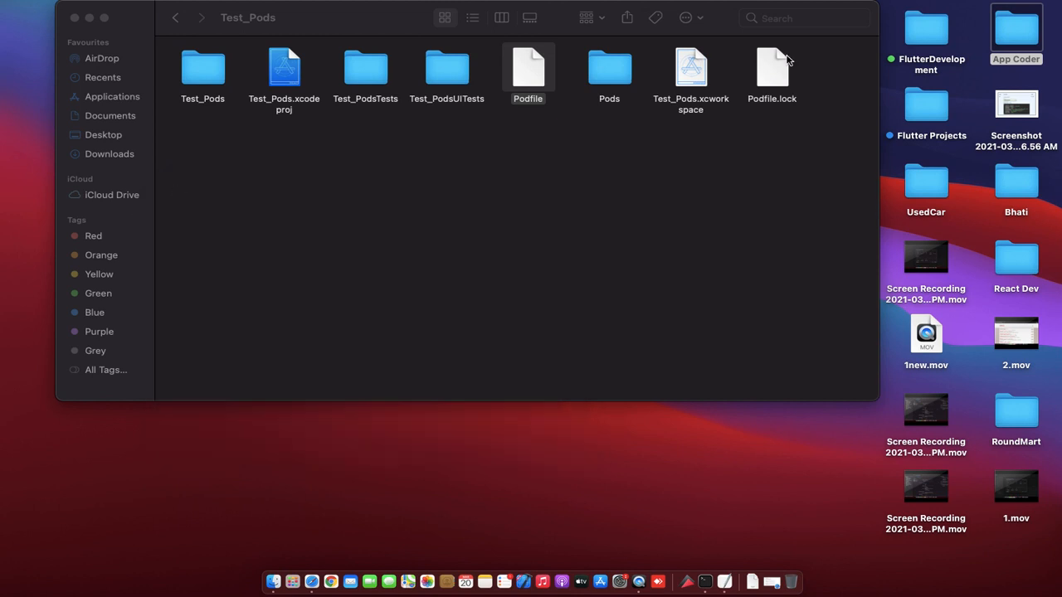
left_click(695, 70)
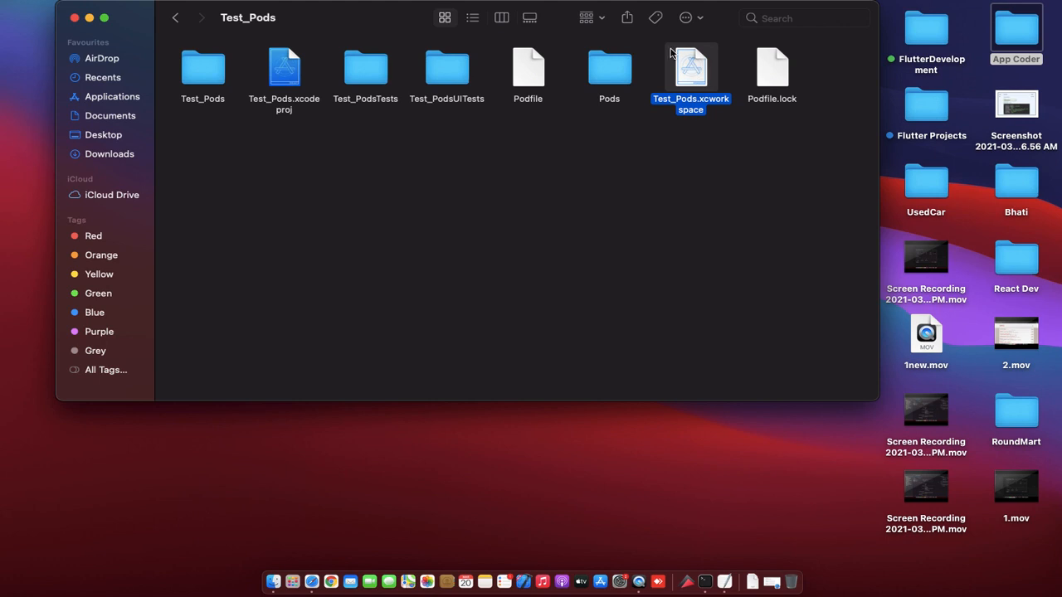
double_click(697, 73)
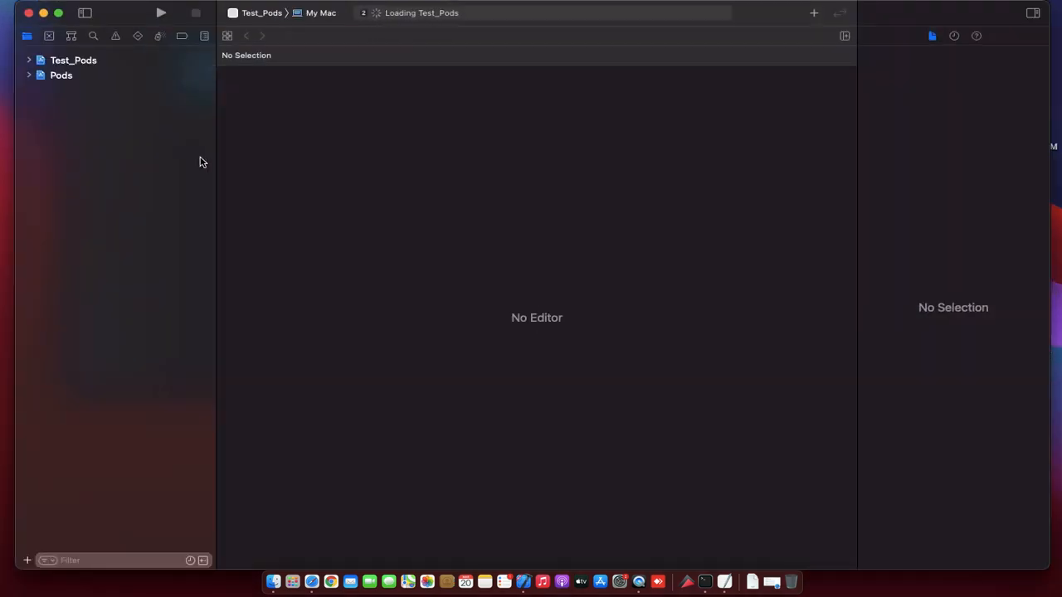
Open the Pods project's Podfile and highlight its SDWebImage pod line
left_click(30, 76)
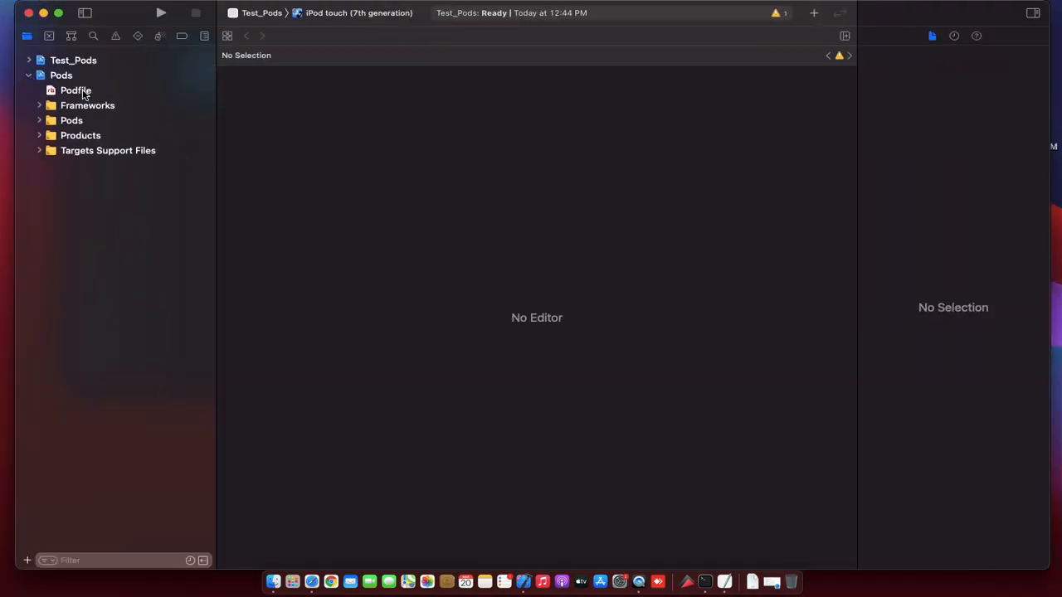
left_click(83, 92)
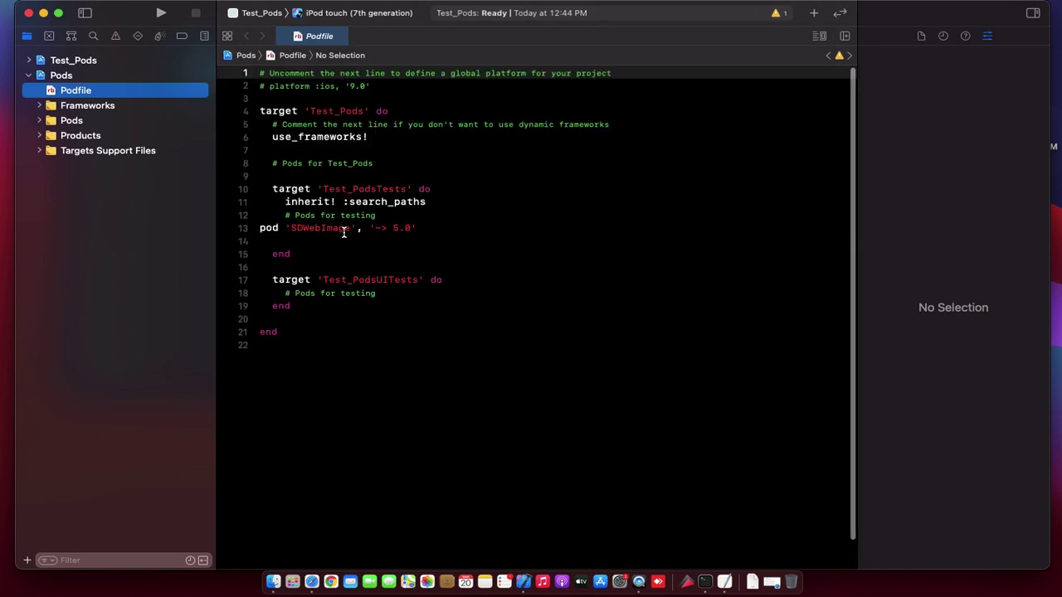
triple_click(344, 230)
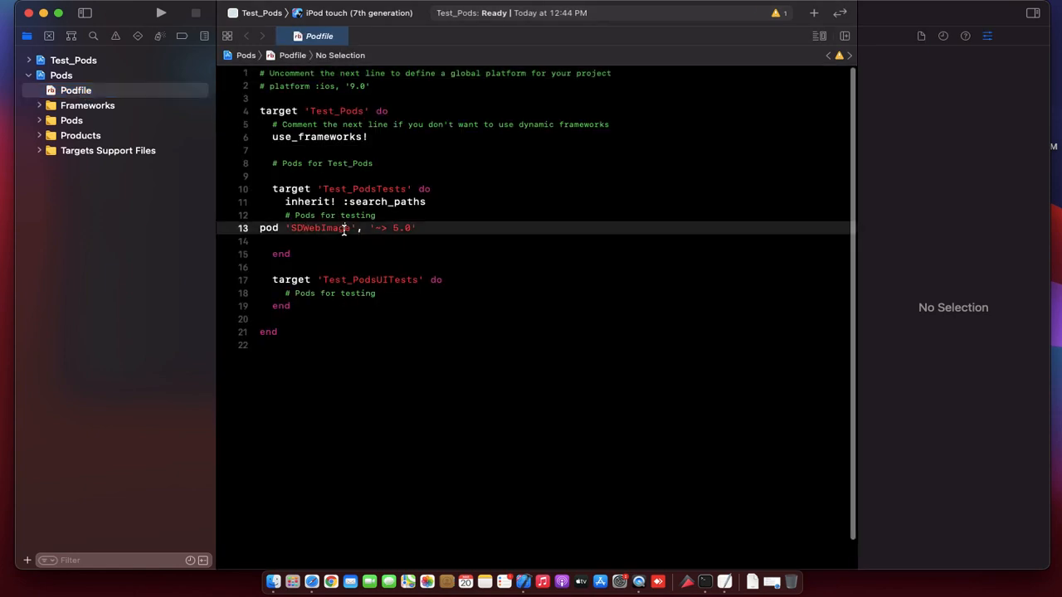
left_click(441, 238)
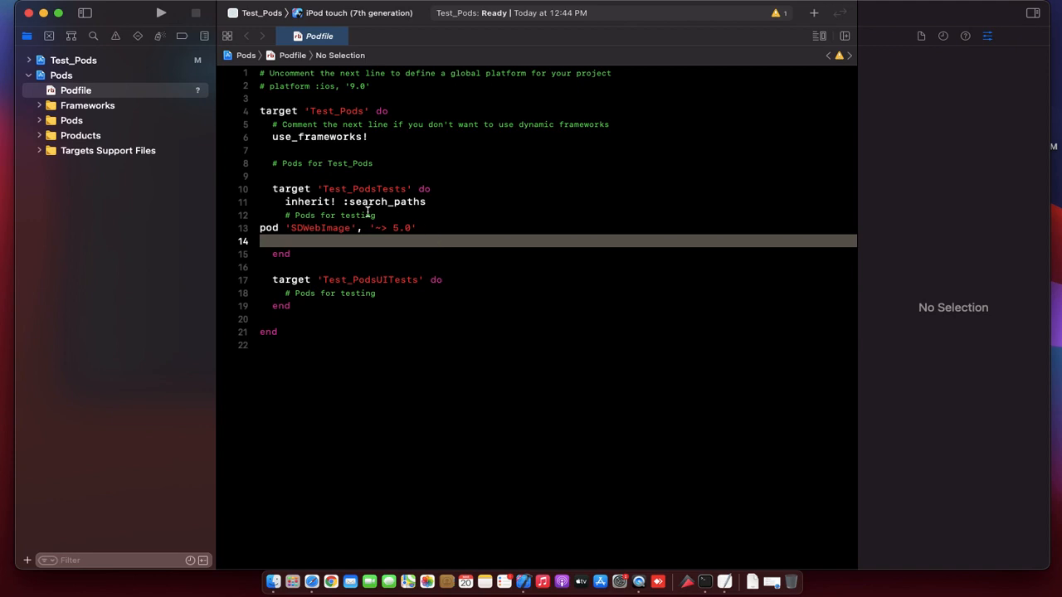
left_click_drag(260, 228, 359, 228)
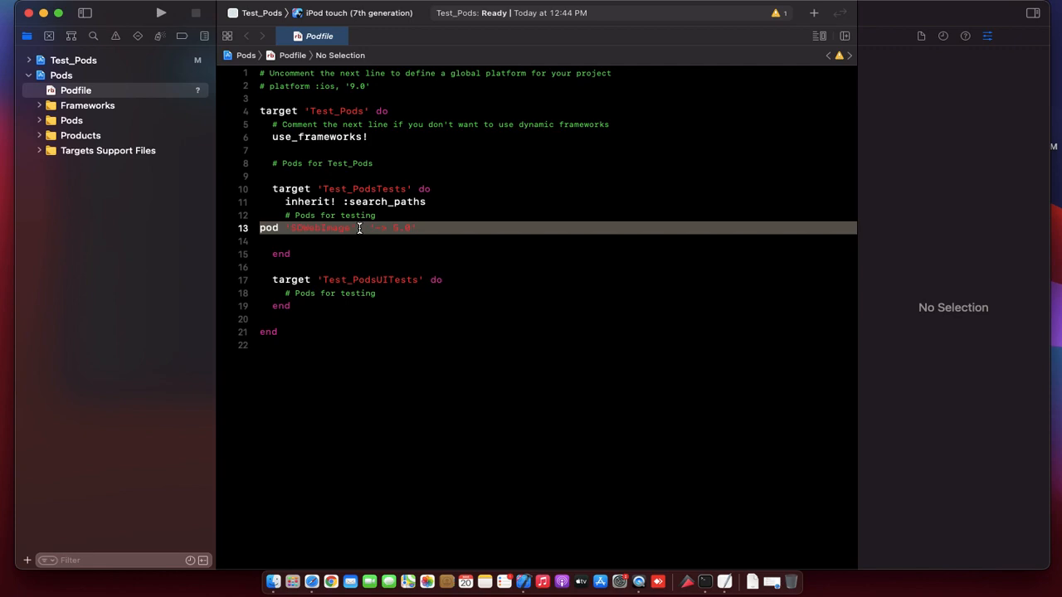
Switch back to the SDWebImage page on cocoapods.org in Safari
left_click(318, 580)
scroll(425, 251, "down", 8)
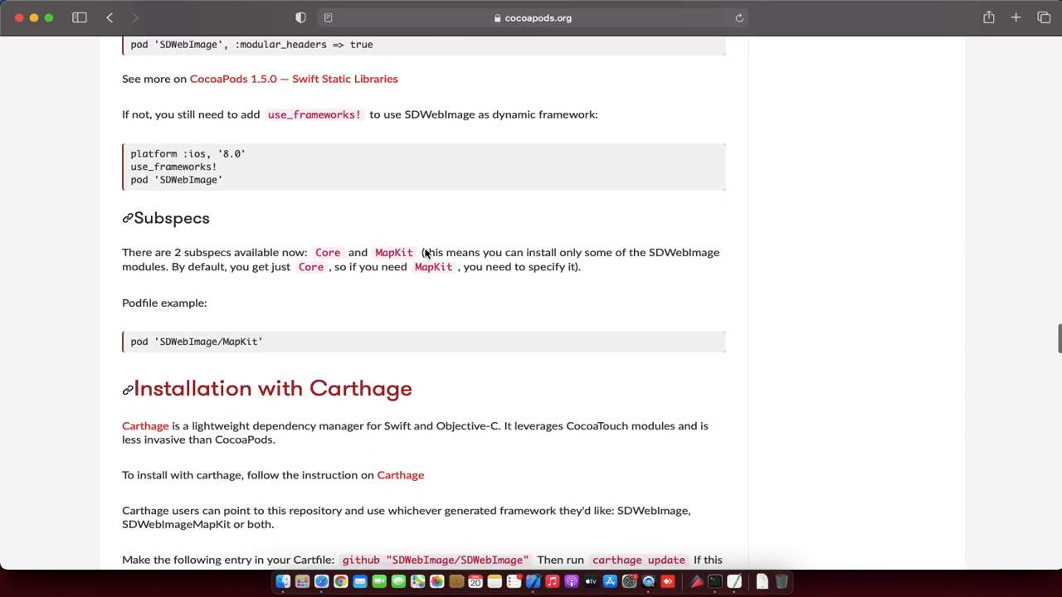
scroll(434, 232, "down", 4)
scroll(434, 232, "up", 15)
scroll(434, 239, "down", 15)
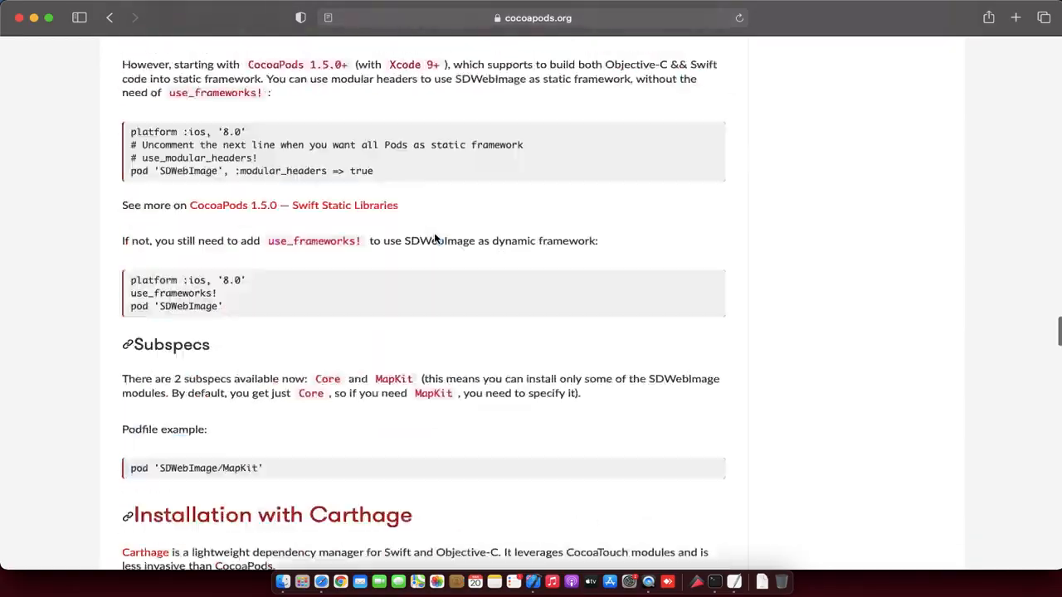
scroll(434, 239, "down", 10)
scroll(434, 239, "down", 4)
scroll(434, 239, "down", 3)
scroll(434, 239, "down", 8)
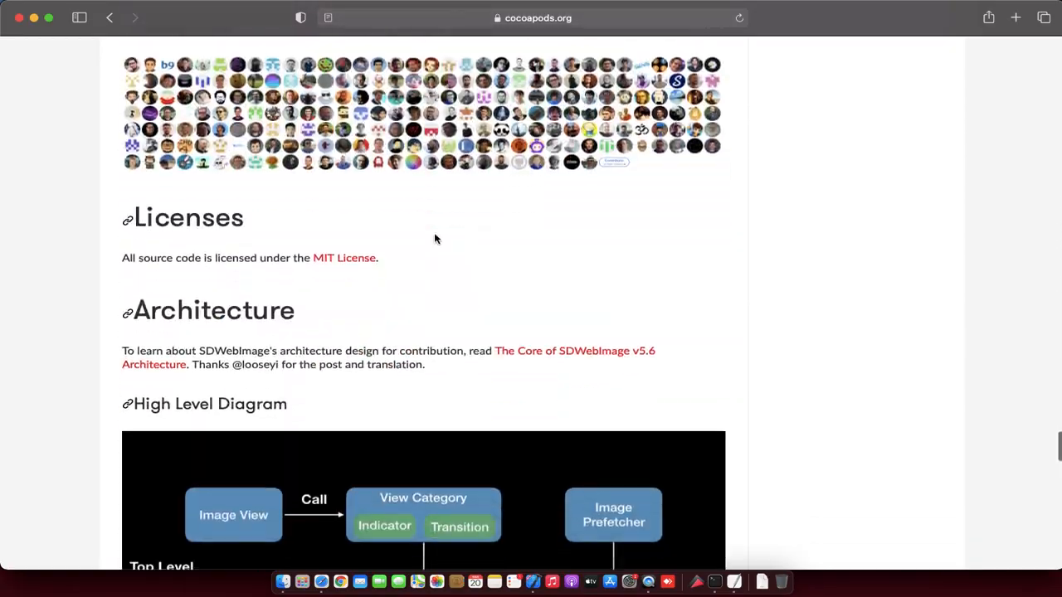
scroll(434, 239, "down", 1)
scroll(434, 239, "up", 15)
scroll(434, 239, "up", 6)
scroll(434, 239, "up", 1)
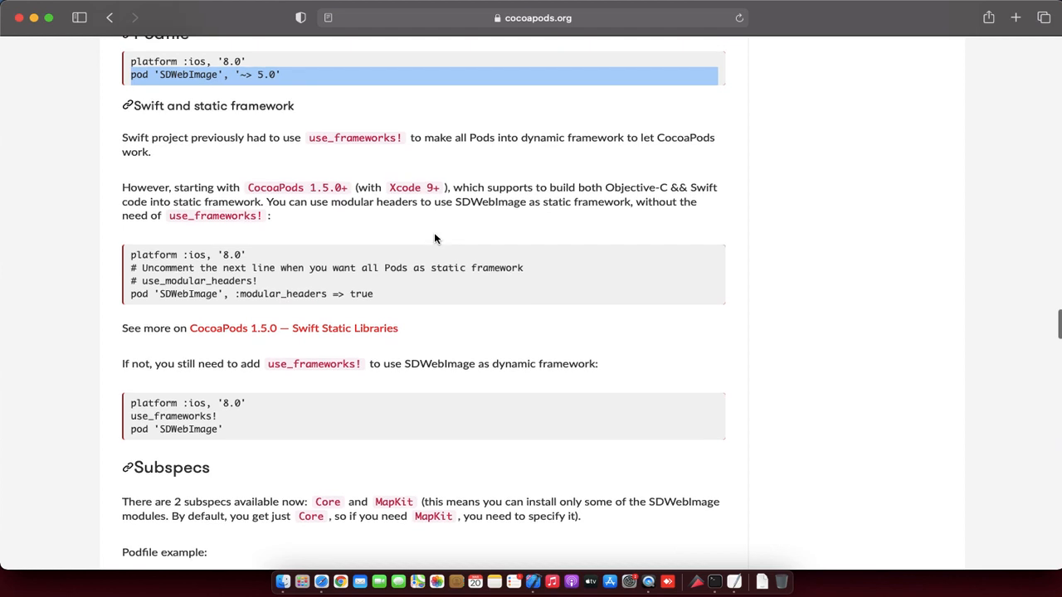